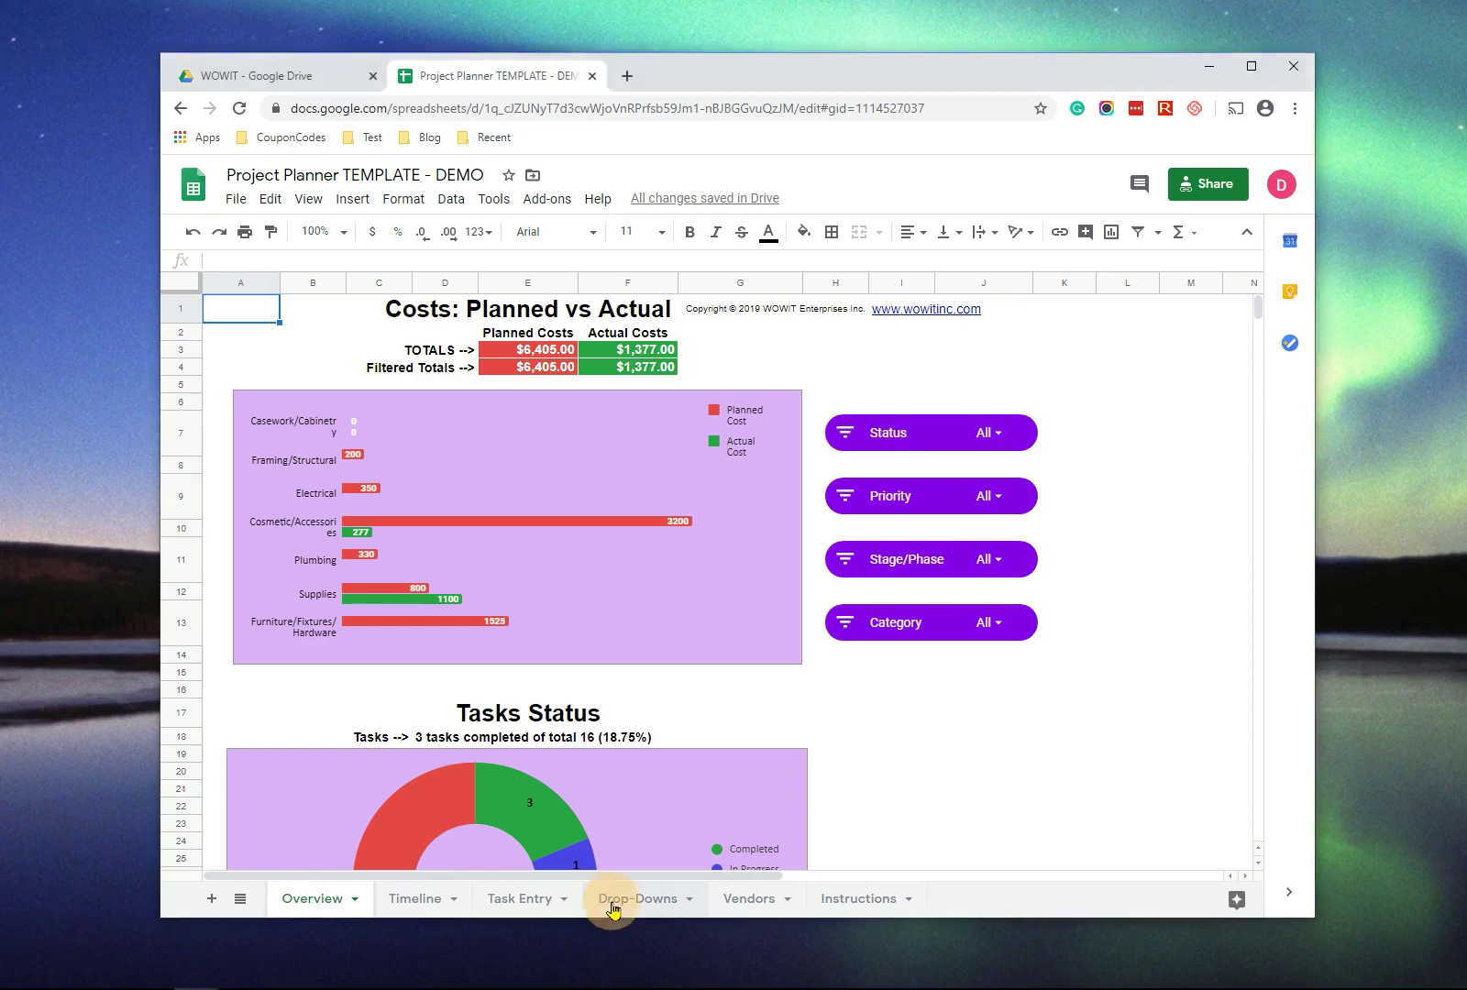
- Add Brother to the Assignee list in I9 of the Drop-Downs sheet and view the assignee choices for the Install kitchen floor tiles task
click(612, 906)
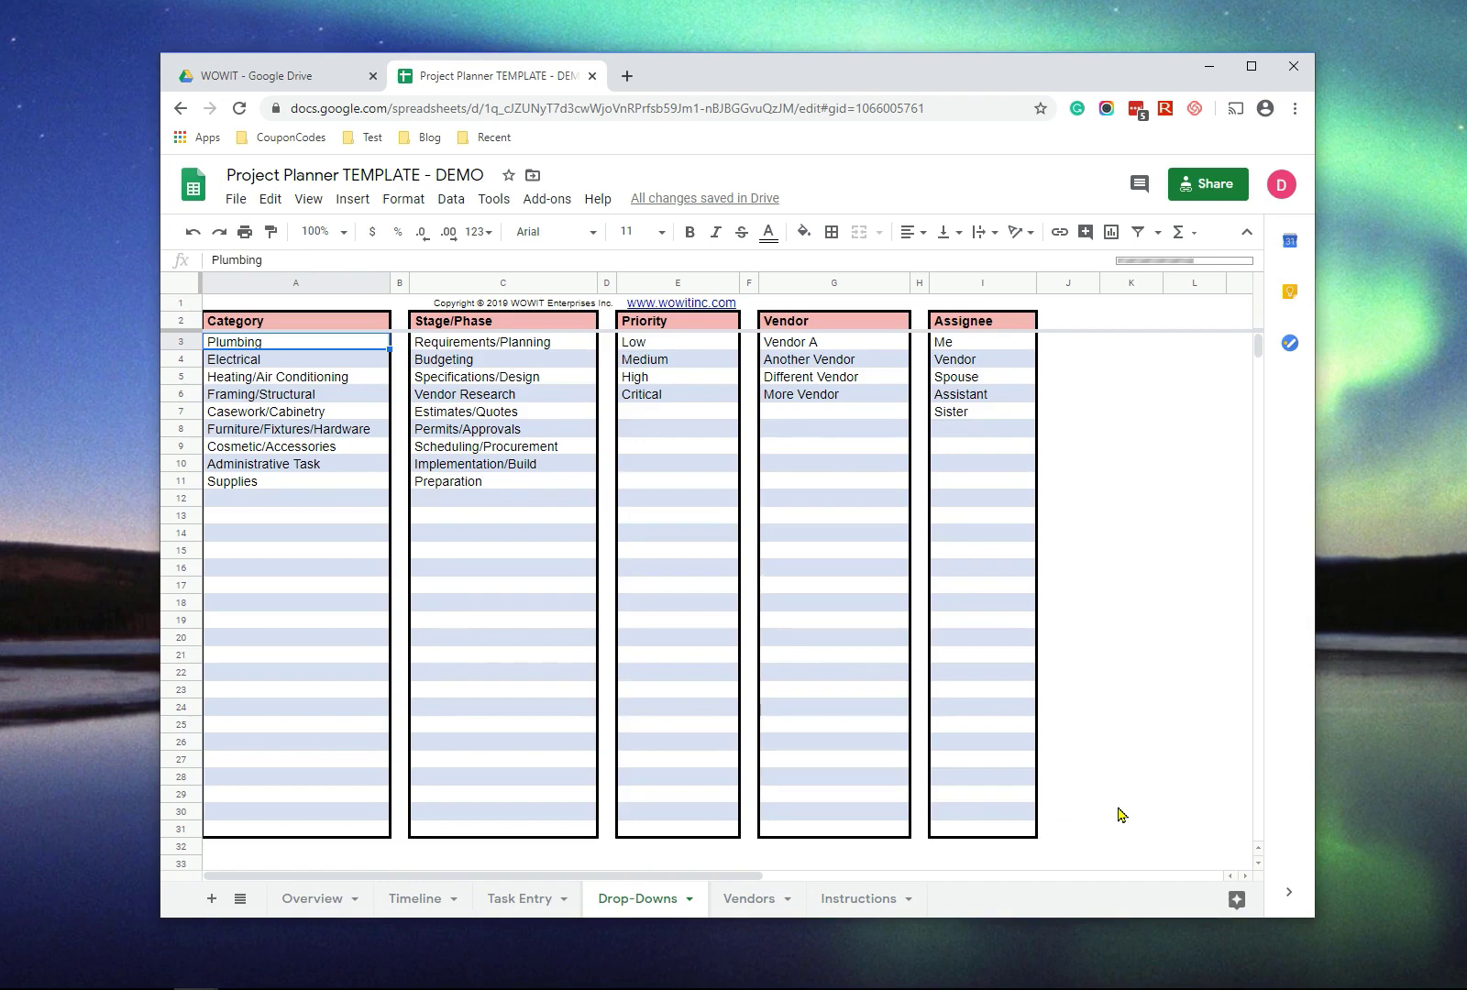
click(972, 448)
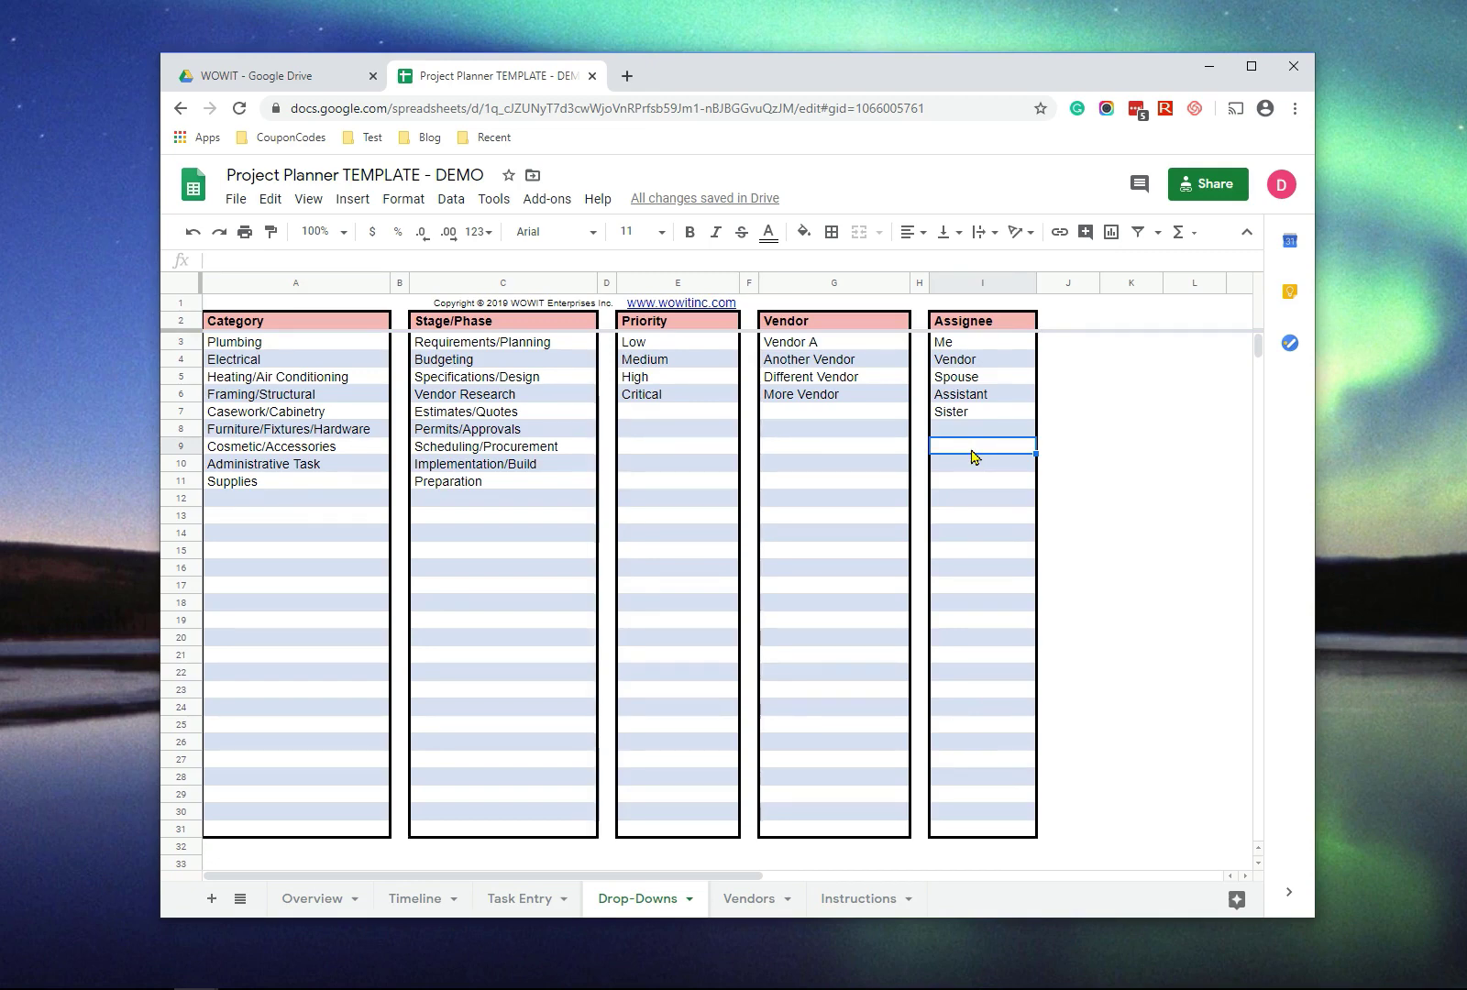
text(Brother)
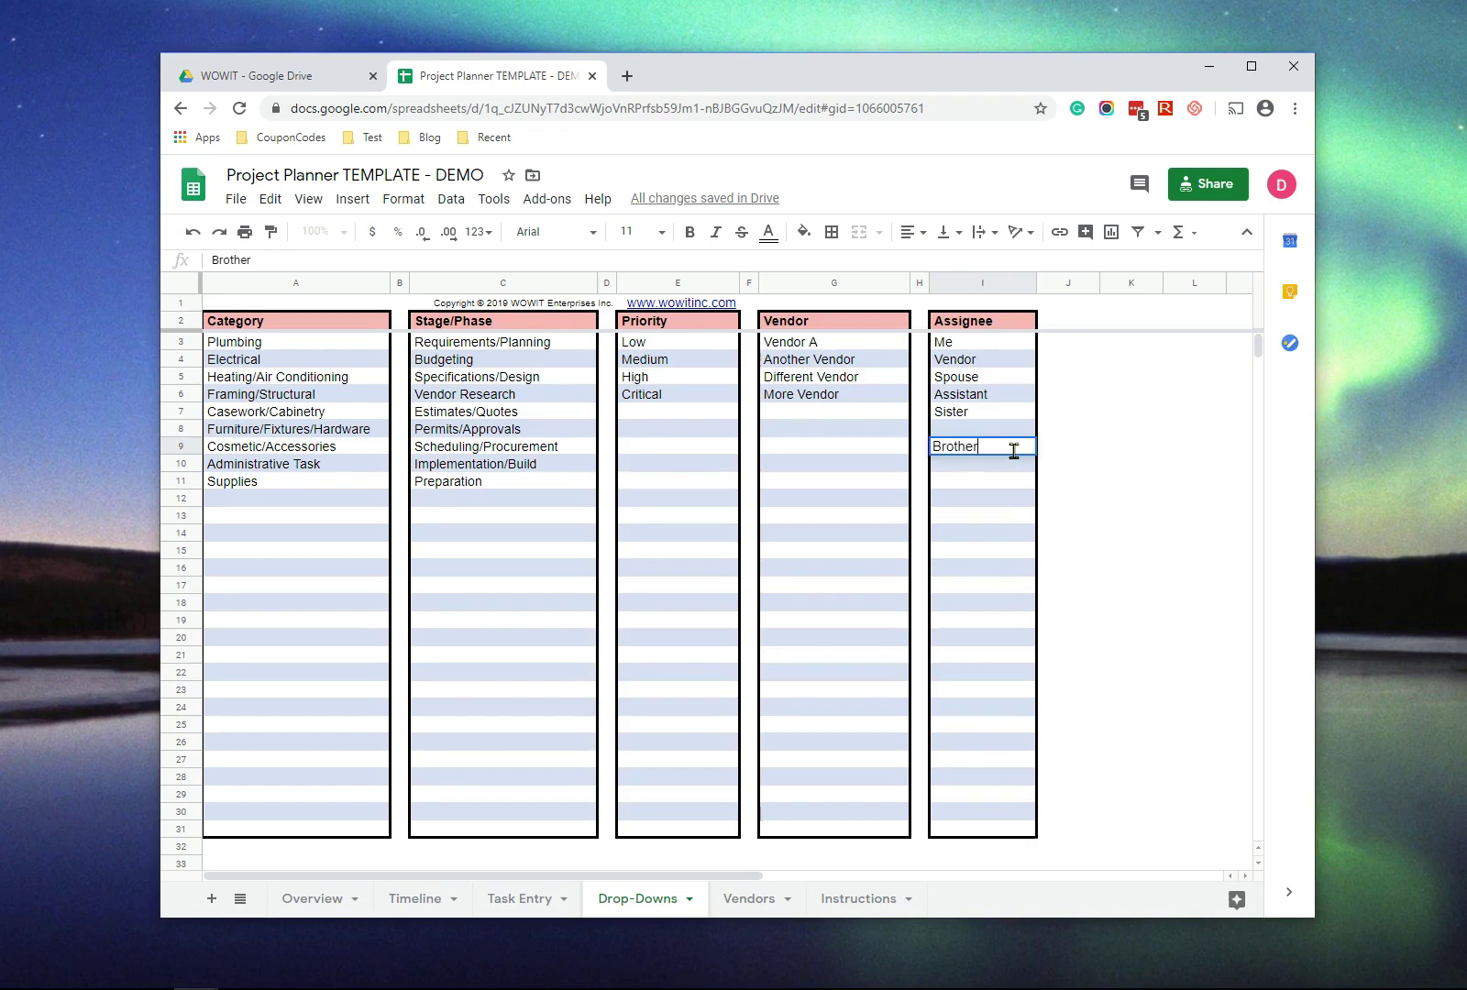
key(Return)
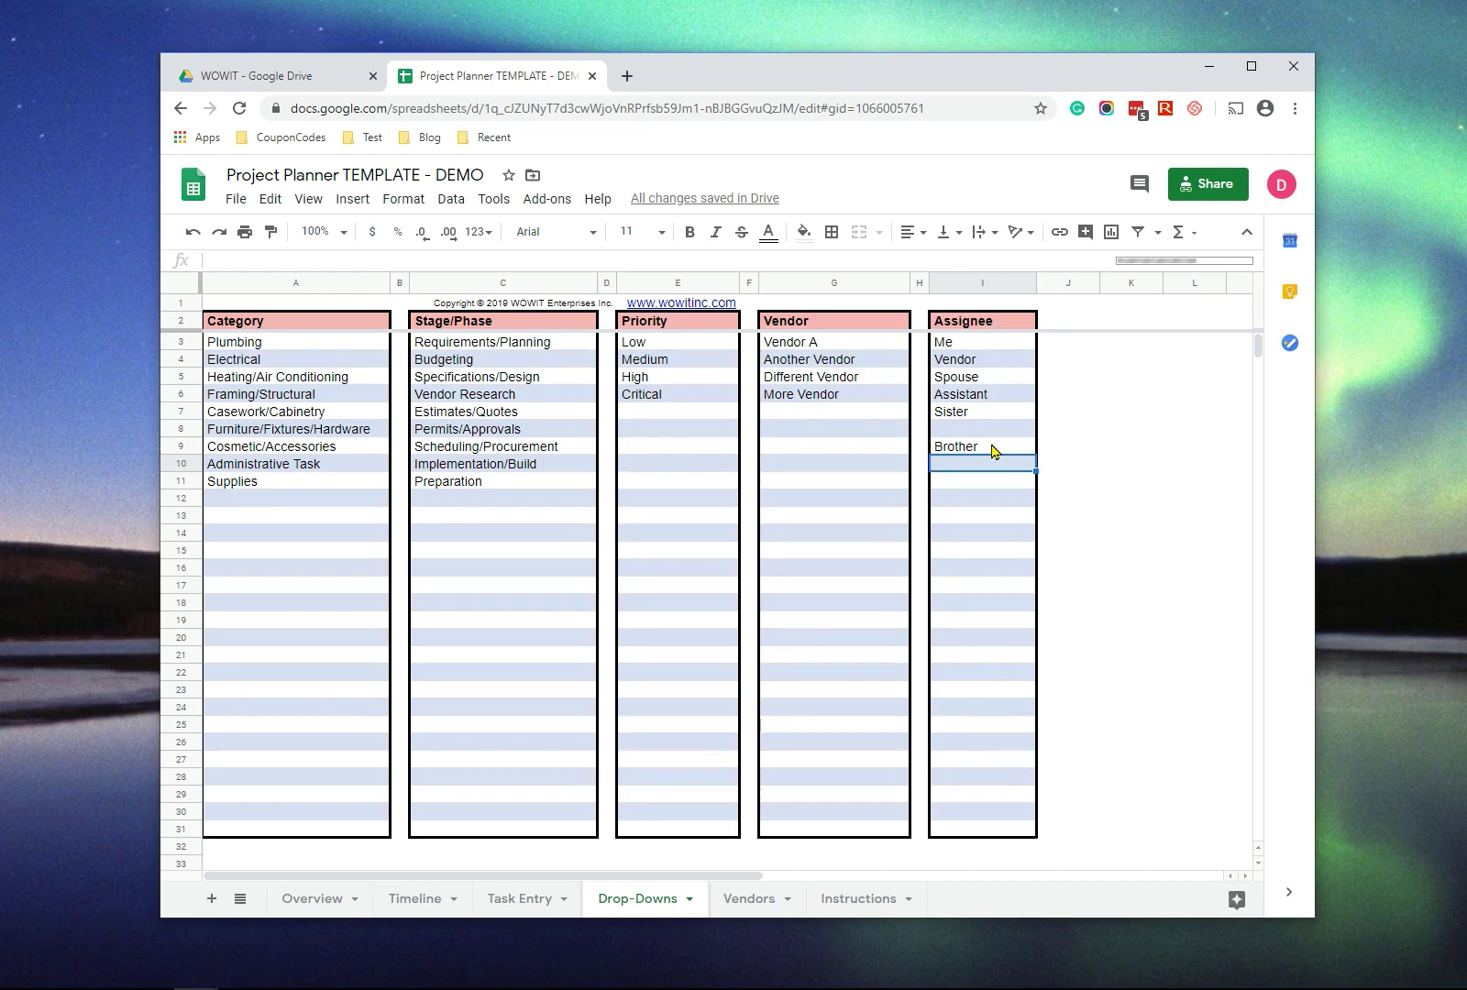
click(525, 898)
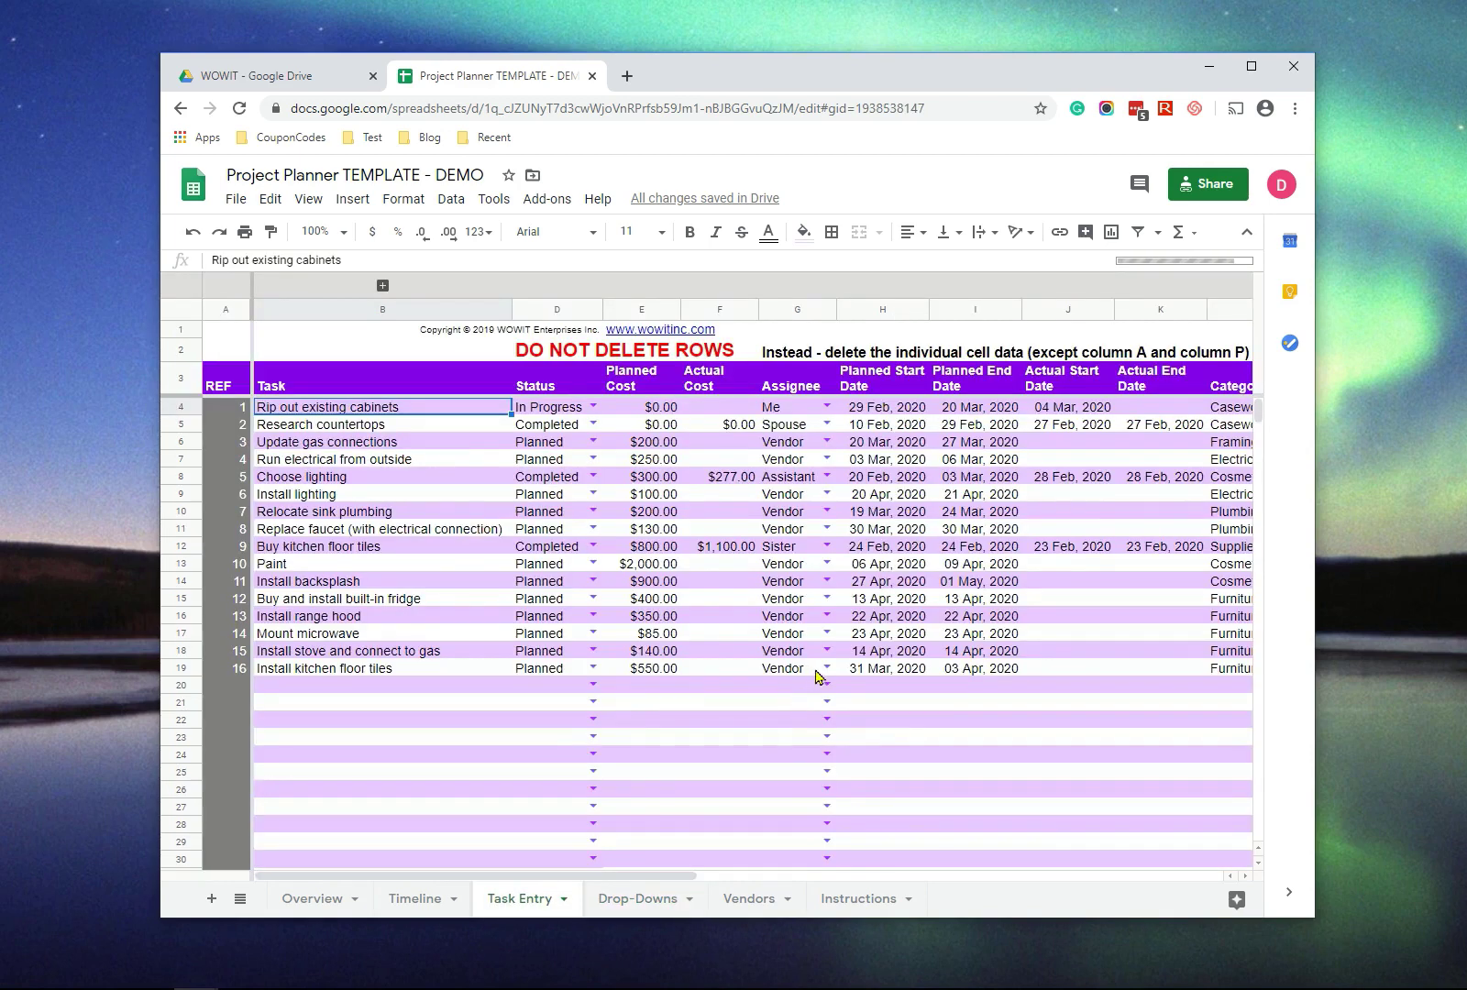
click(827, 668)
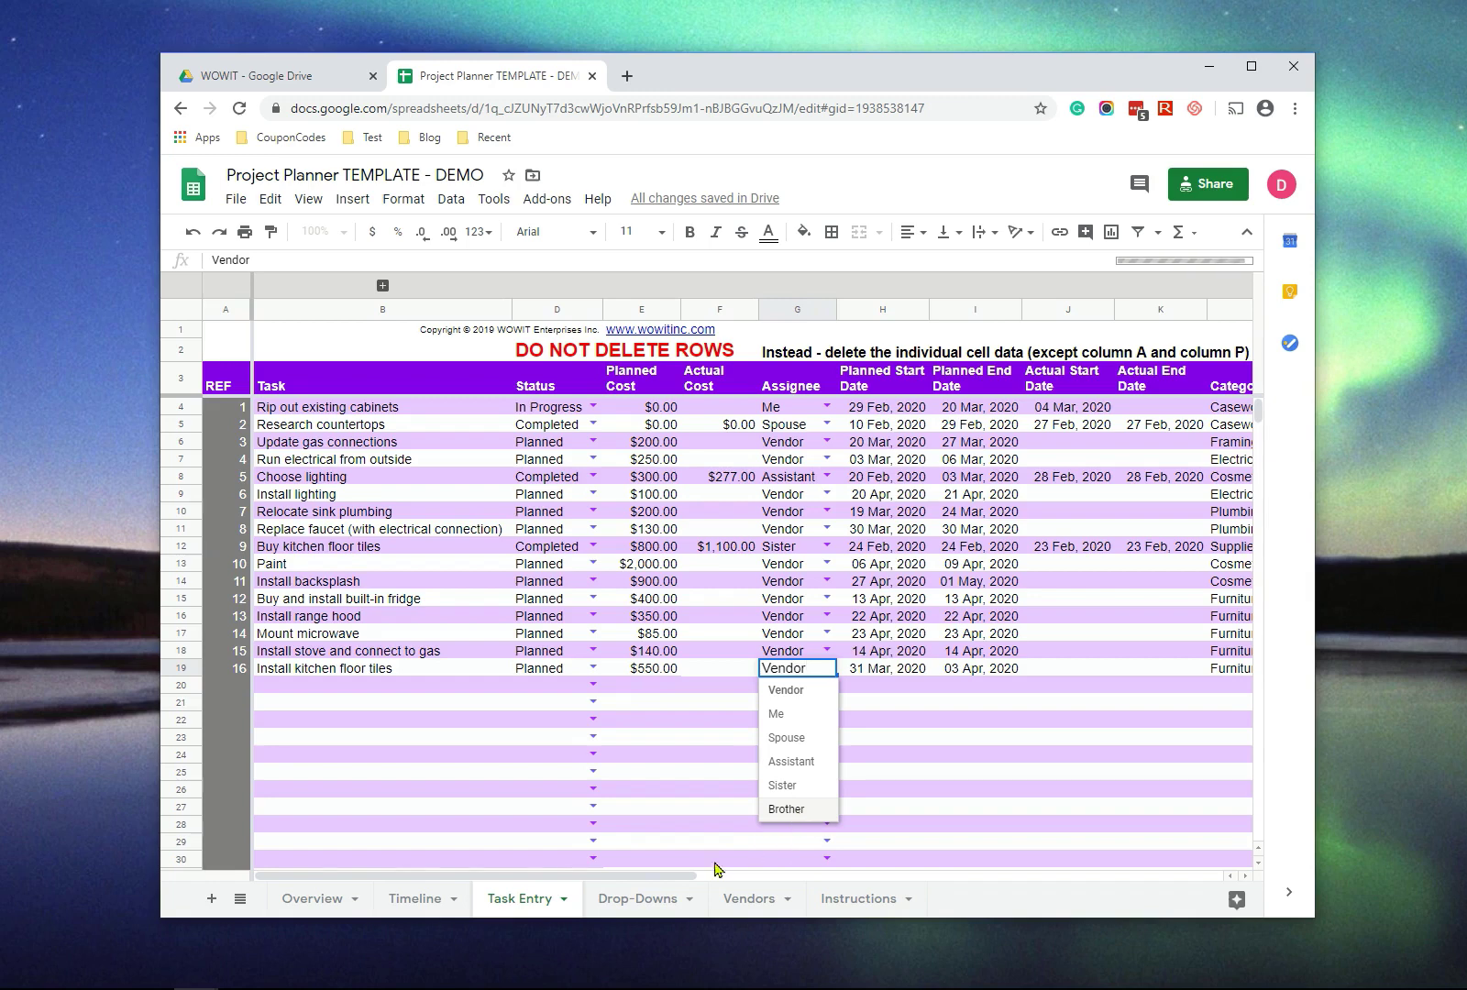
- Add whatever to the Assignee list in I24 of the Drop-Downs sheet and view the Install kitchen floor tiles task's assignee choices again
click(637, 899)
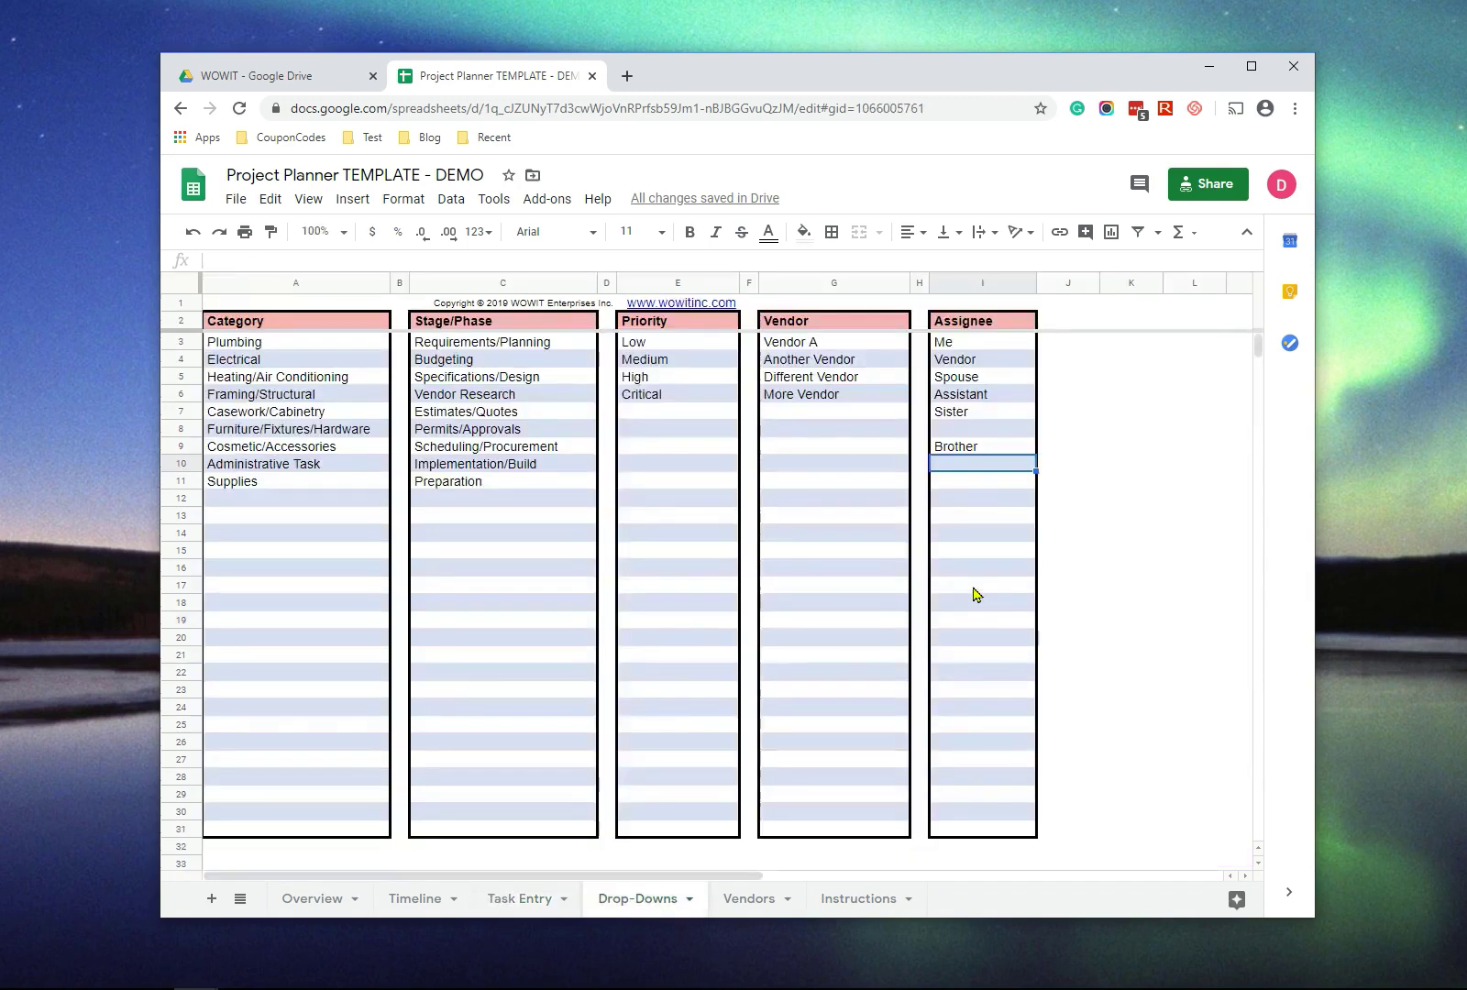
click(981, 714)
text(whatever)
key(Return)
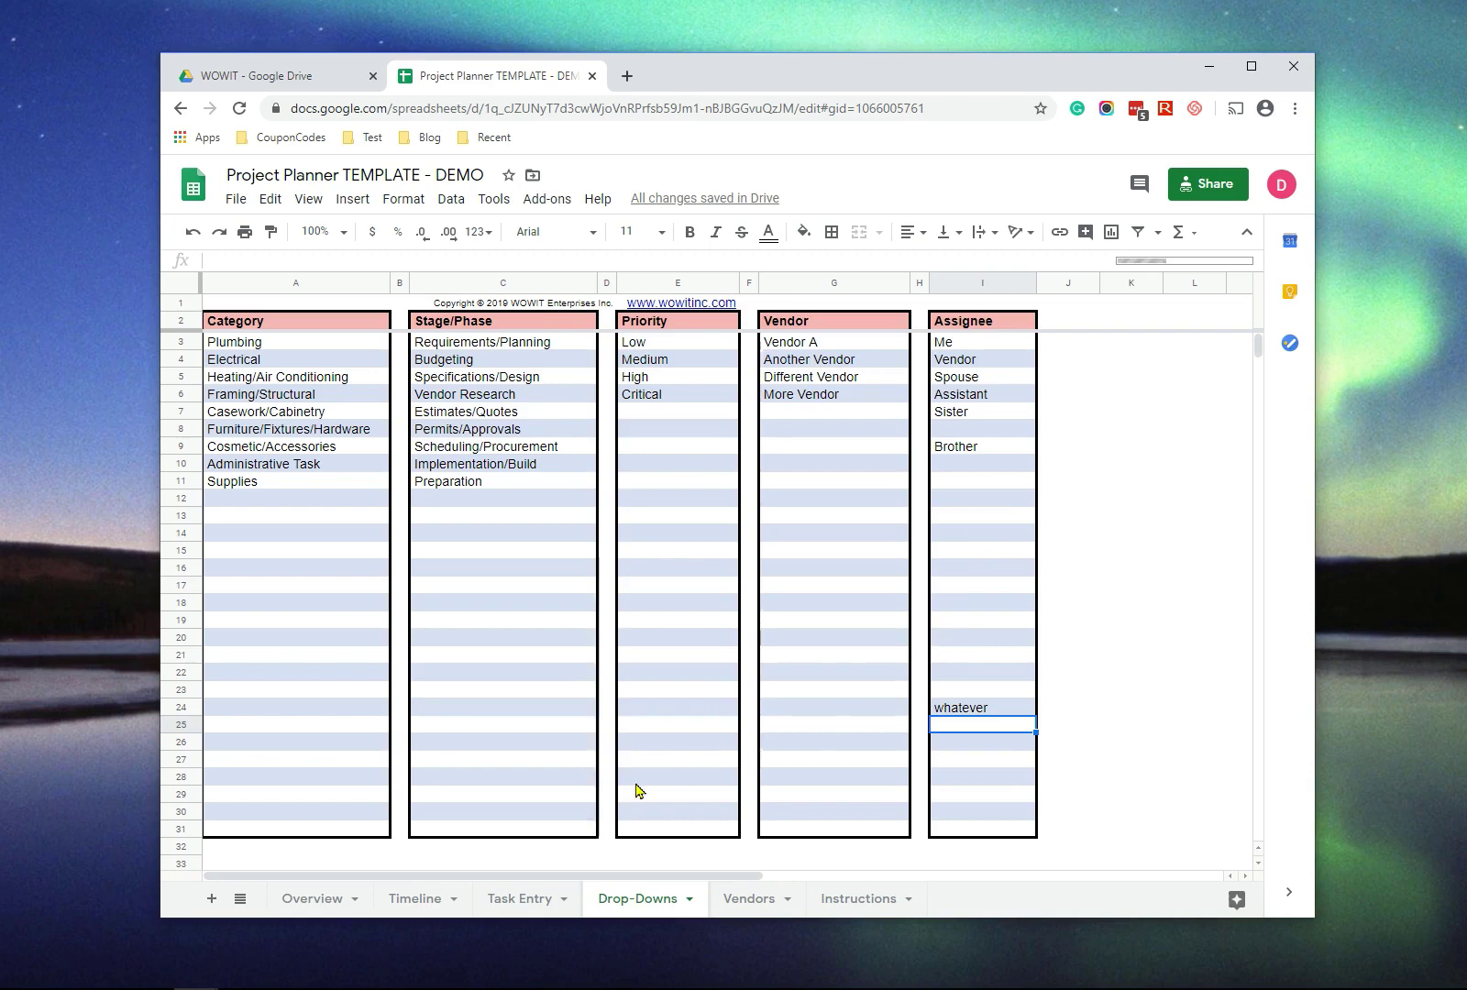
click(519, 900)
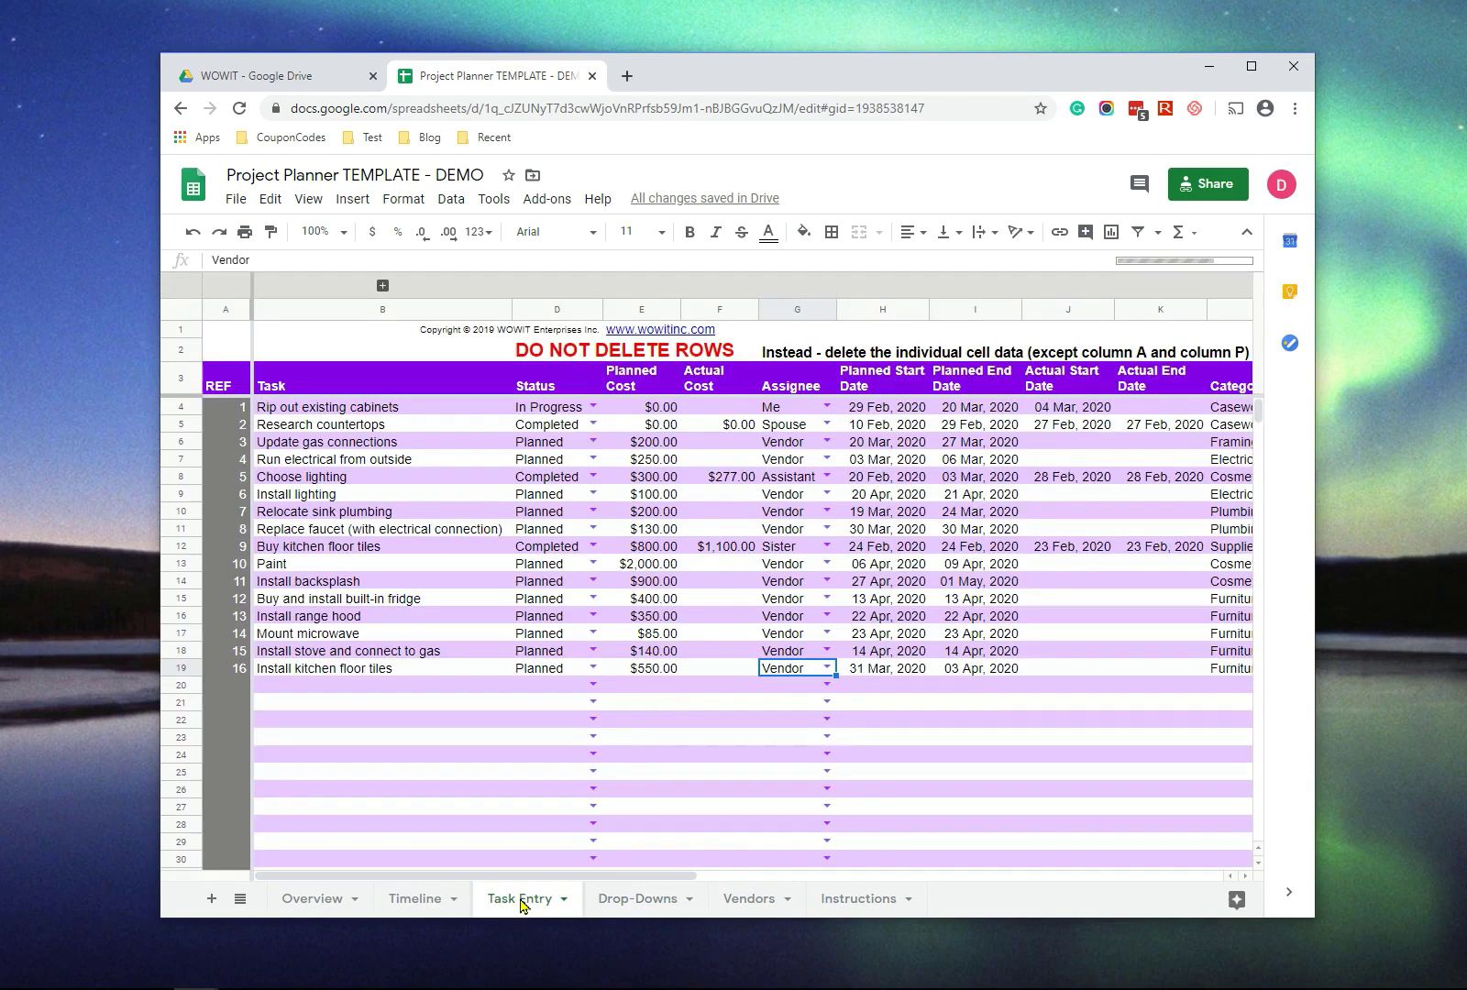
click(829, 668)
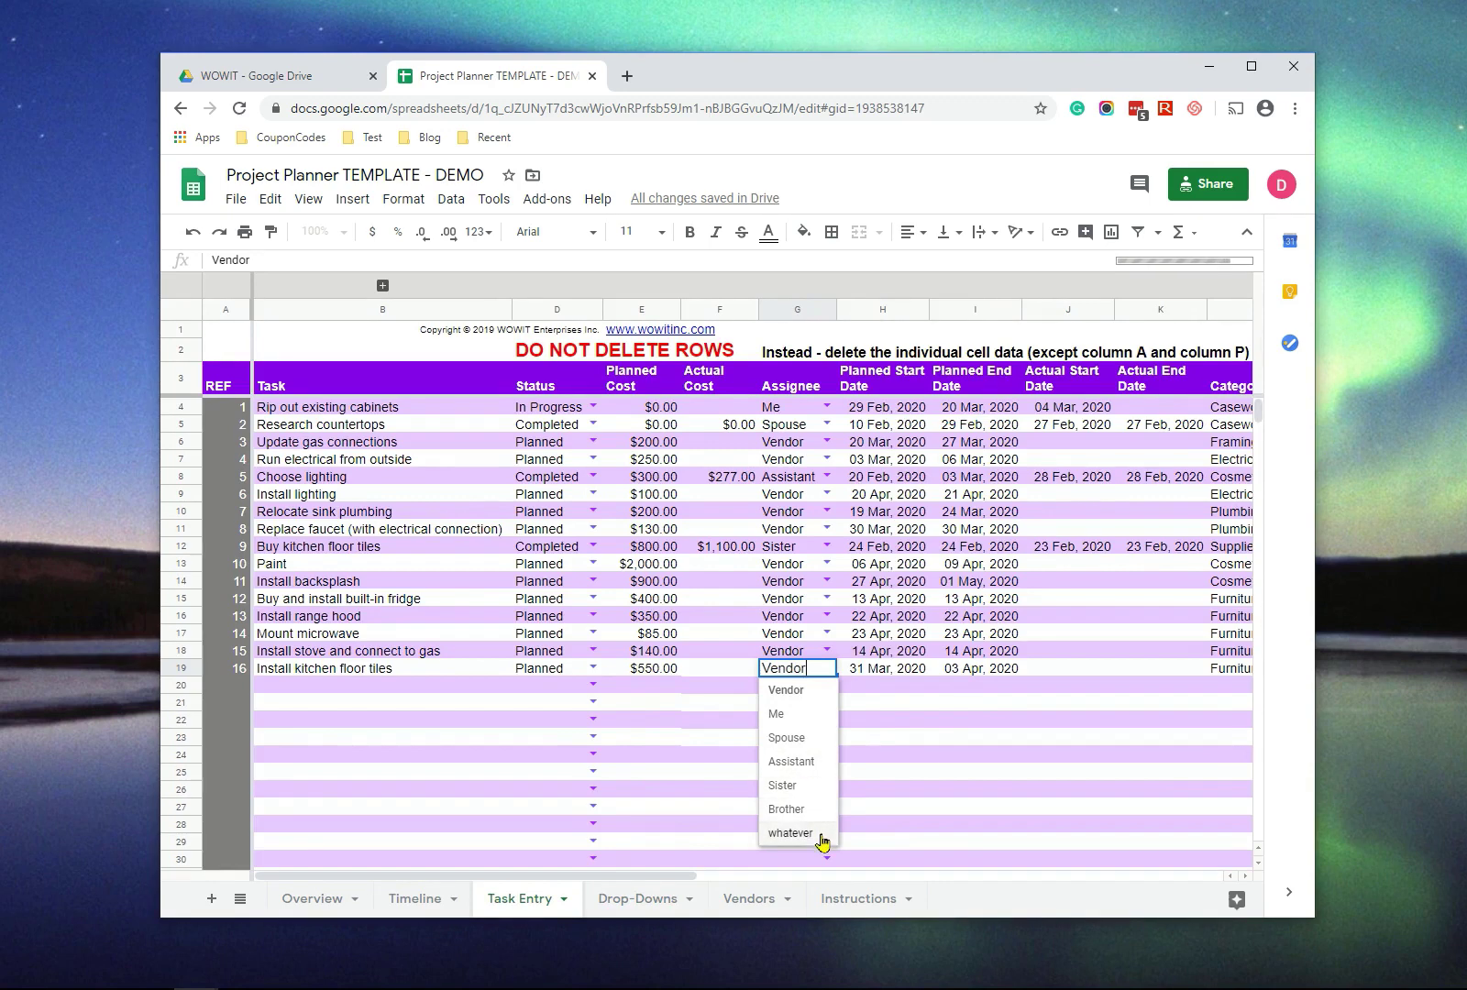
- Review the Drop-Downs lists and the assignee choices for the Buy kitchen floor tiles task on the Task Entry sheet
click(641, 903)
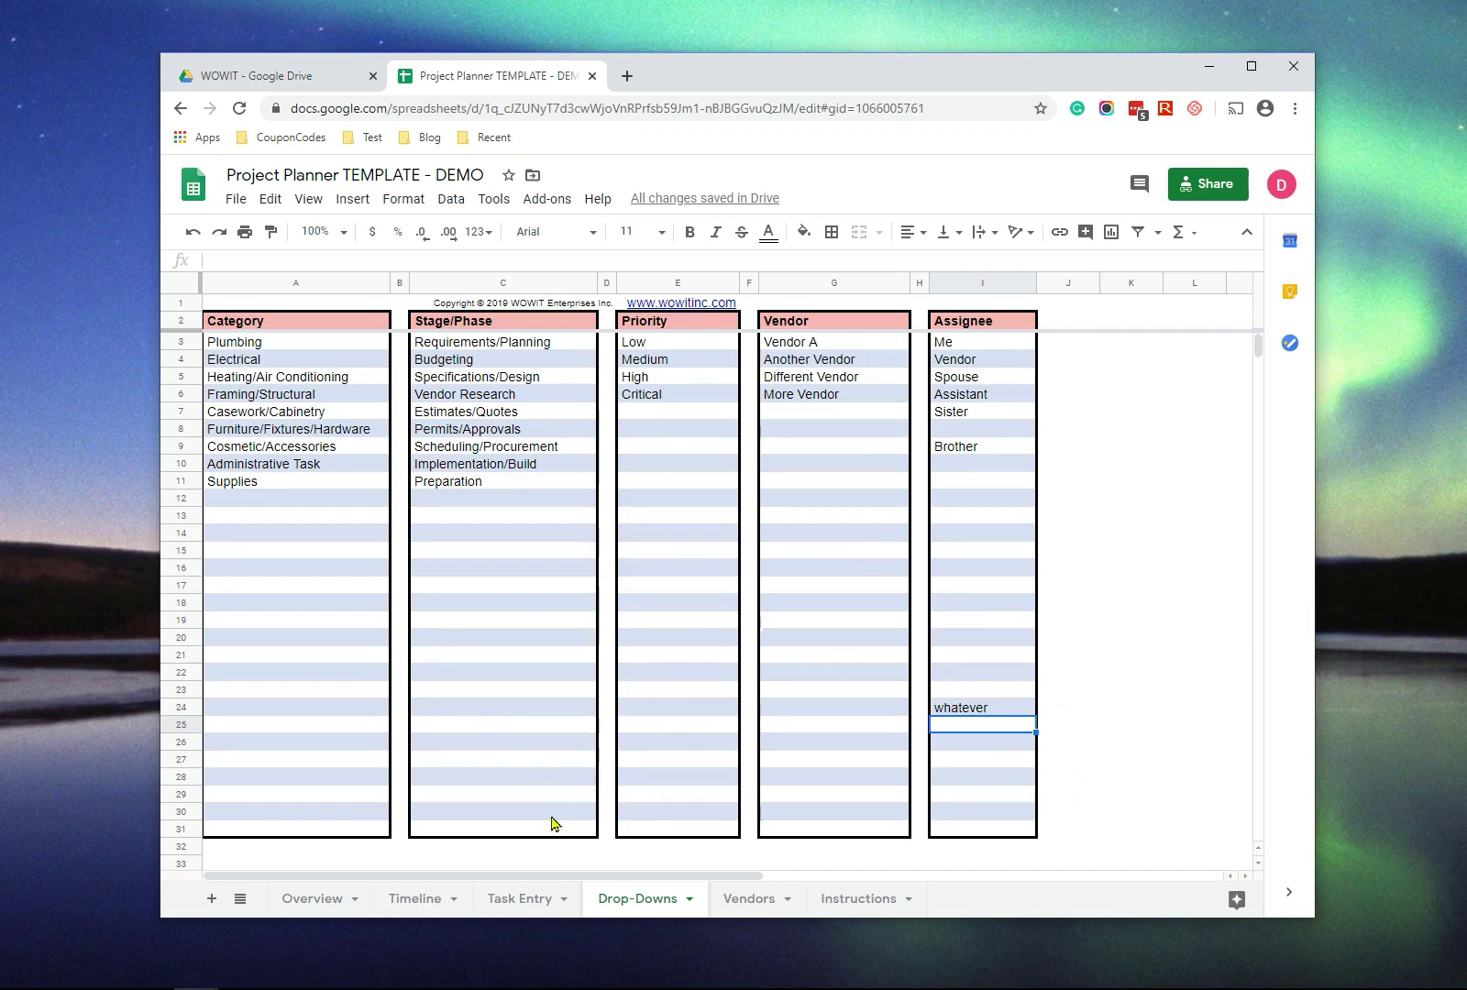
click(521, 903)
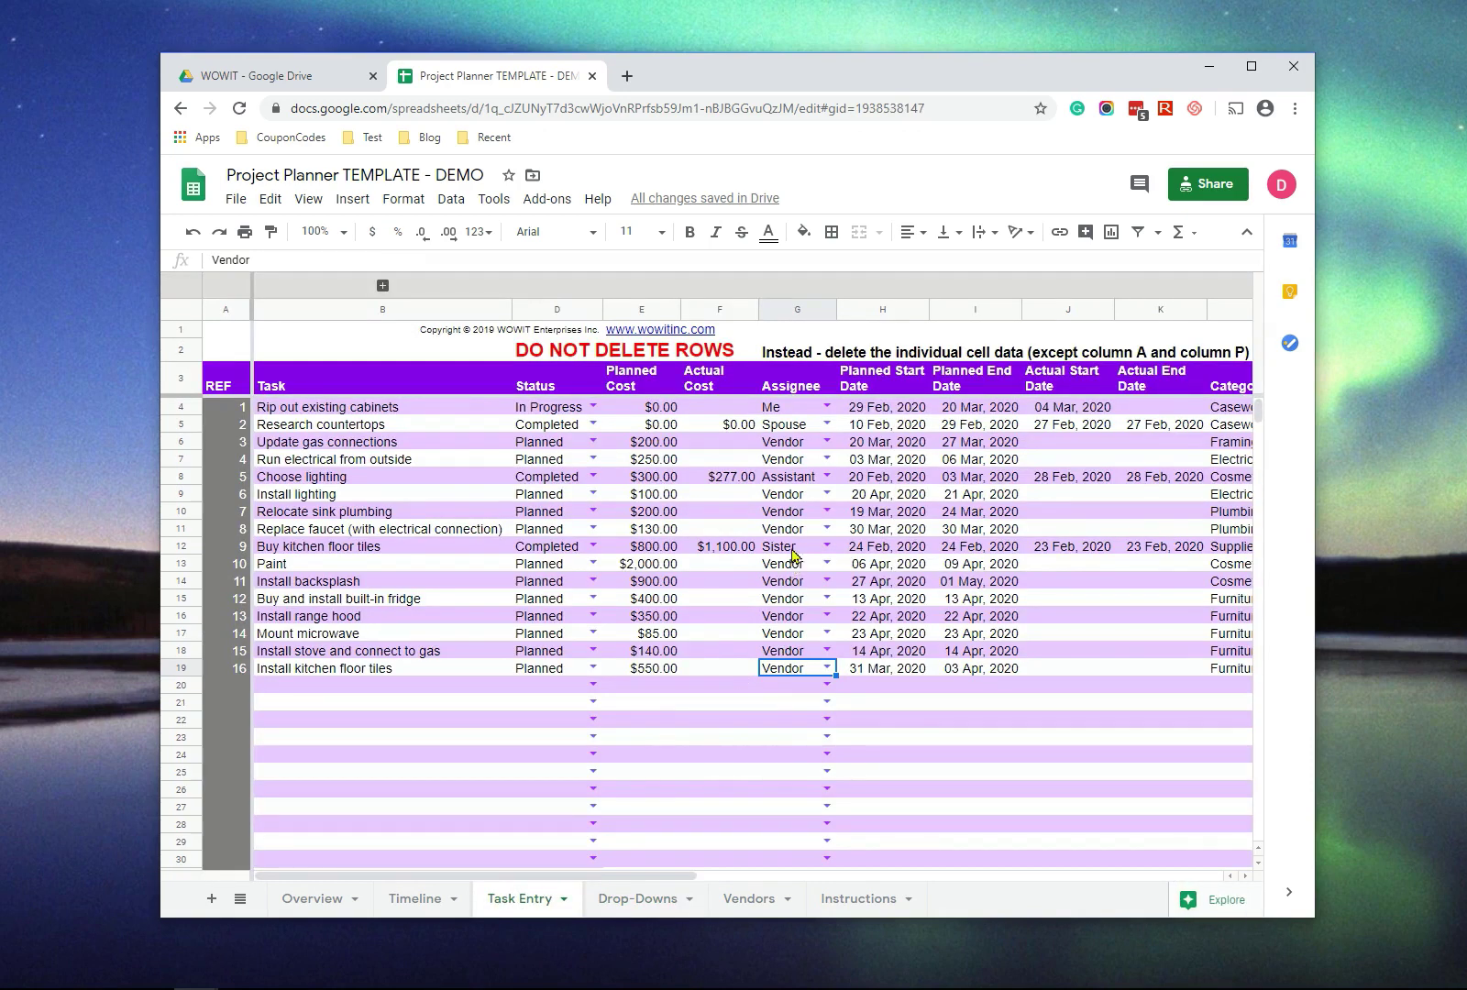
click(826, 546)
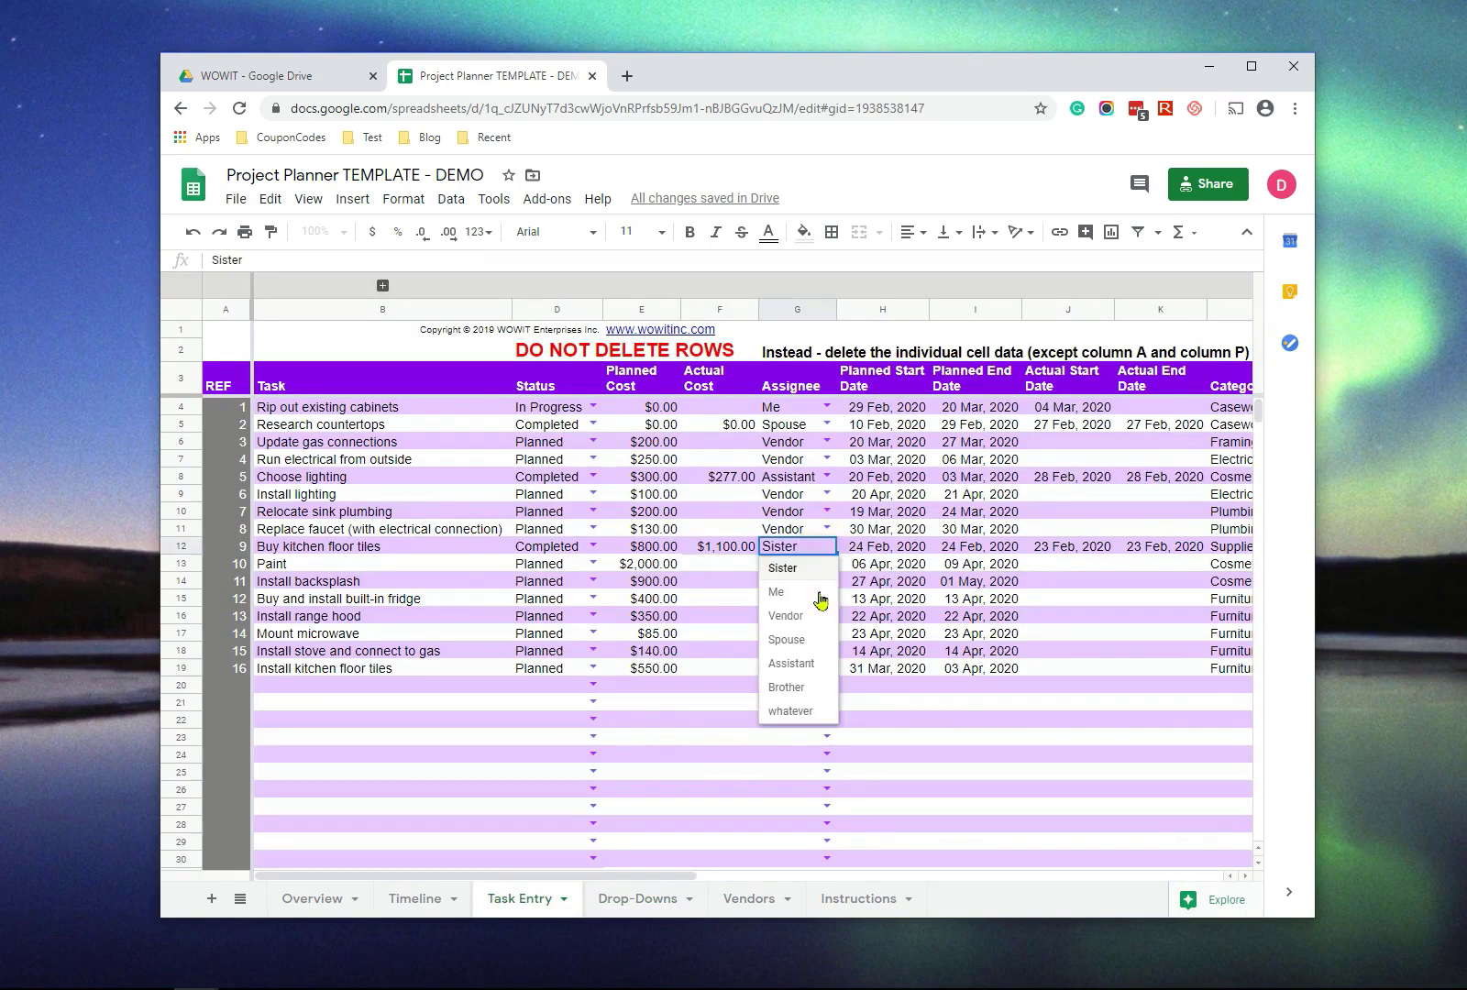
- Replace the Sister entry in the Assignee list on the Drop-Downs sheet with Aunt
click(633, 900)
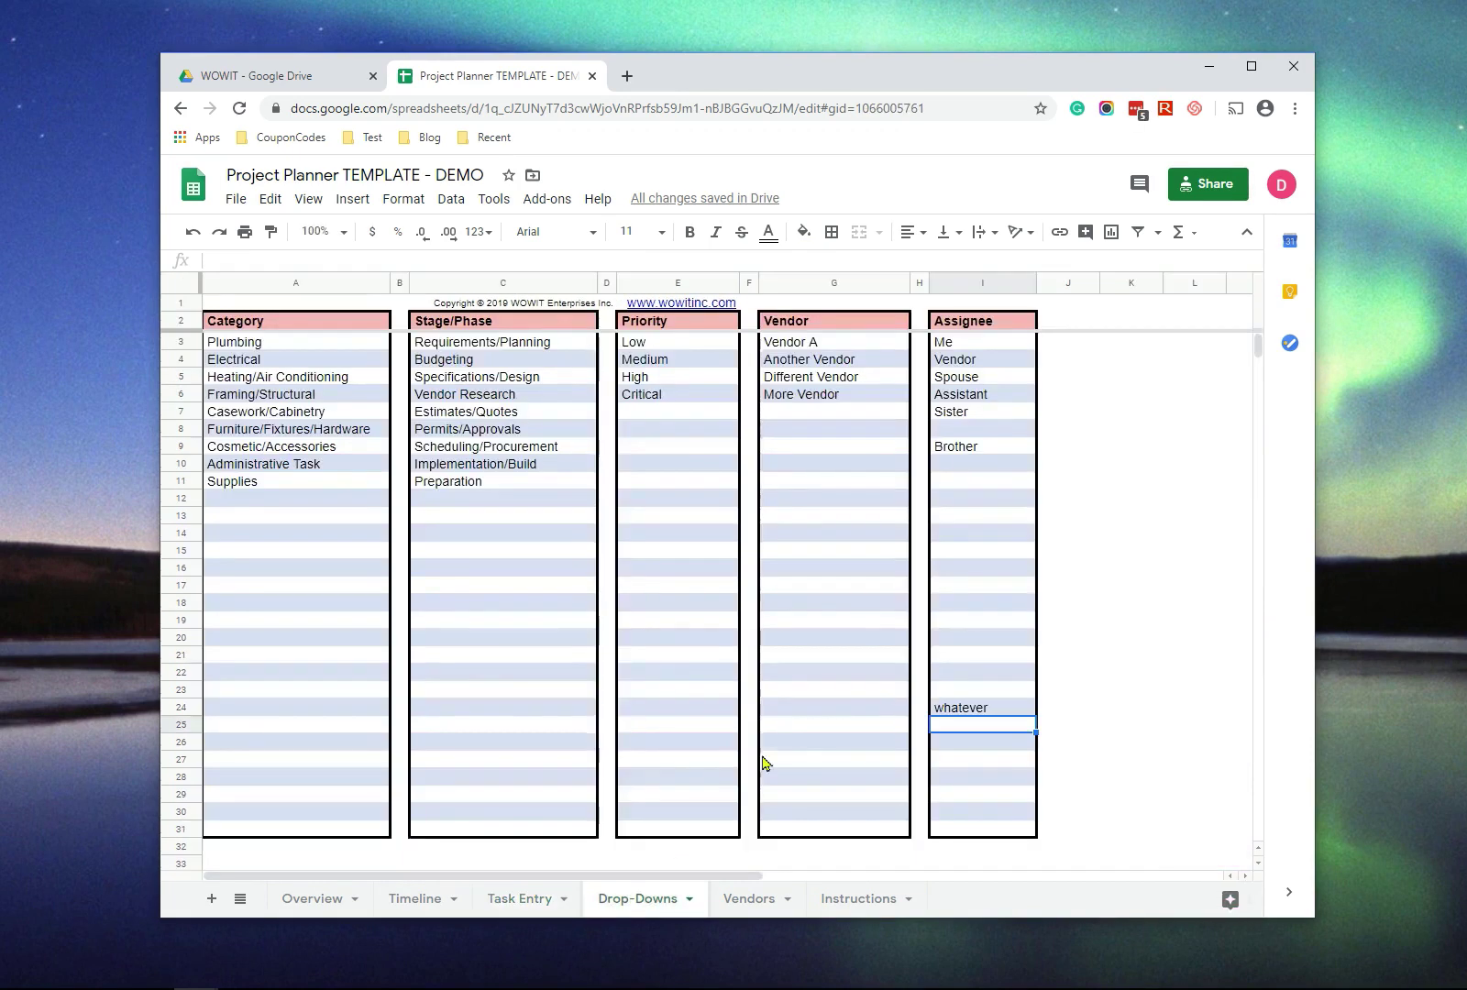
click(984, 417)
text(Aunt)
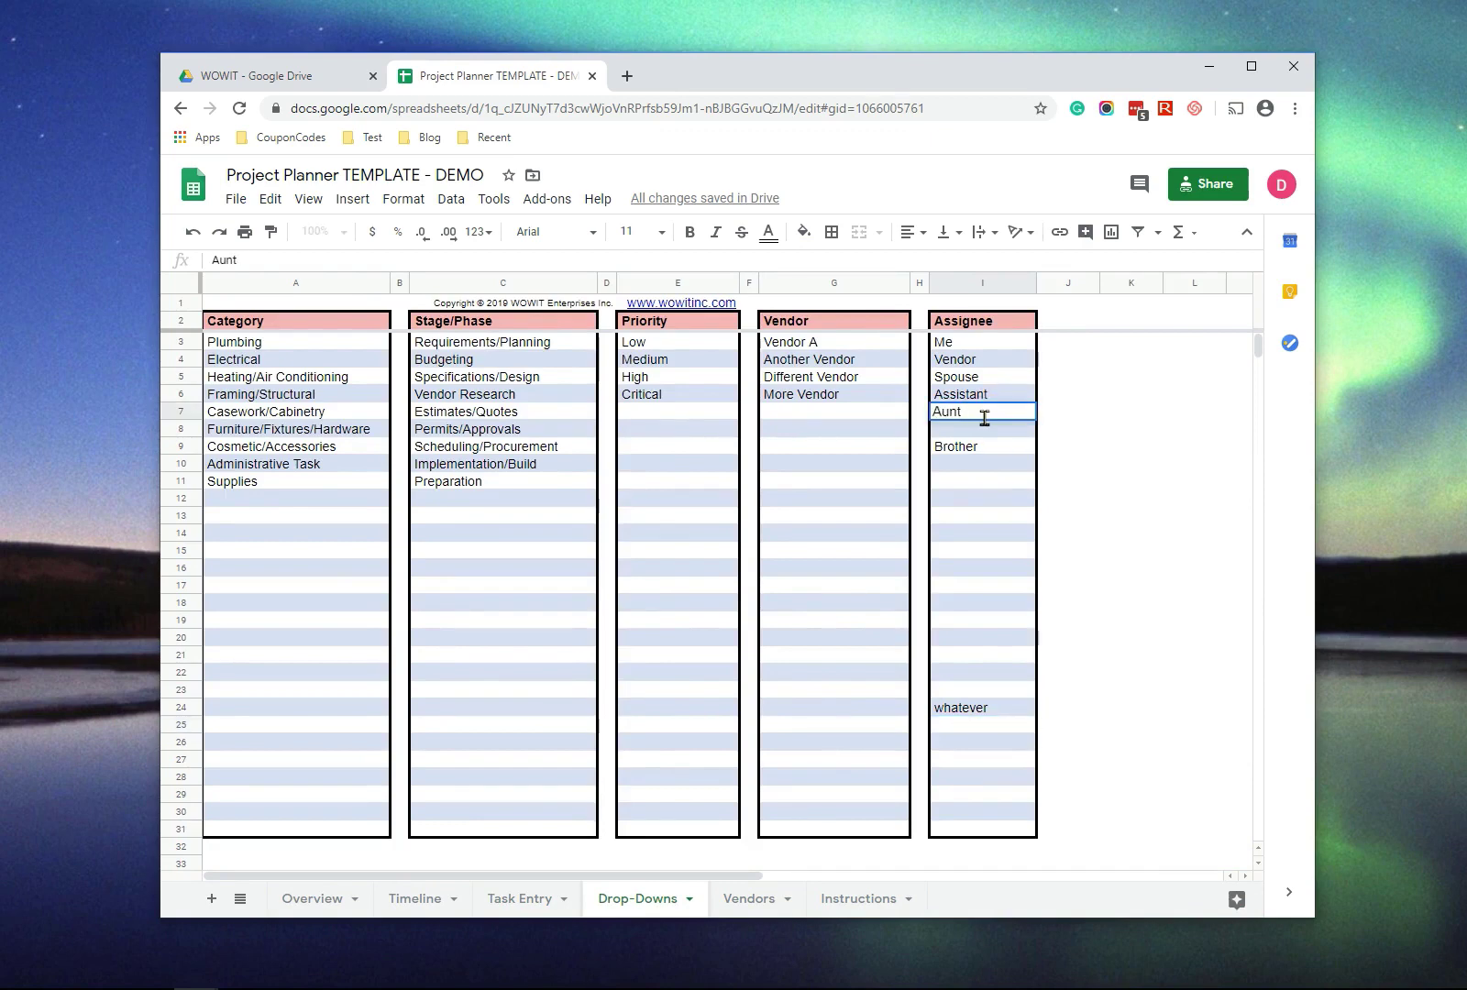
key(Return)
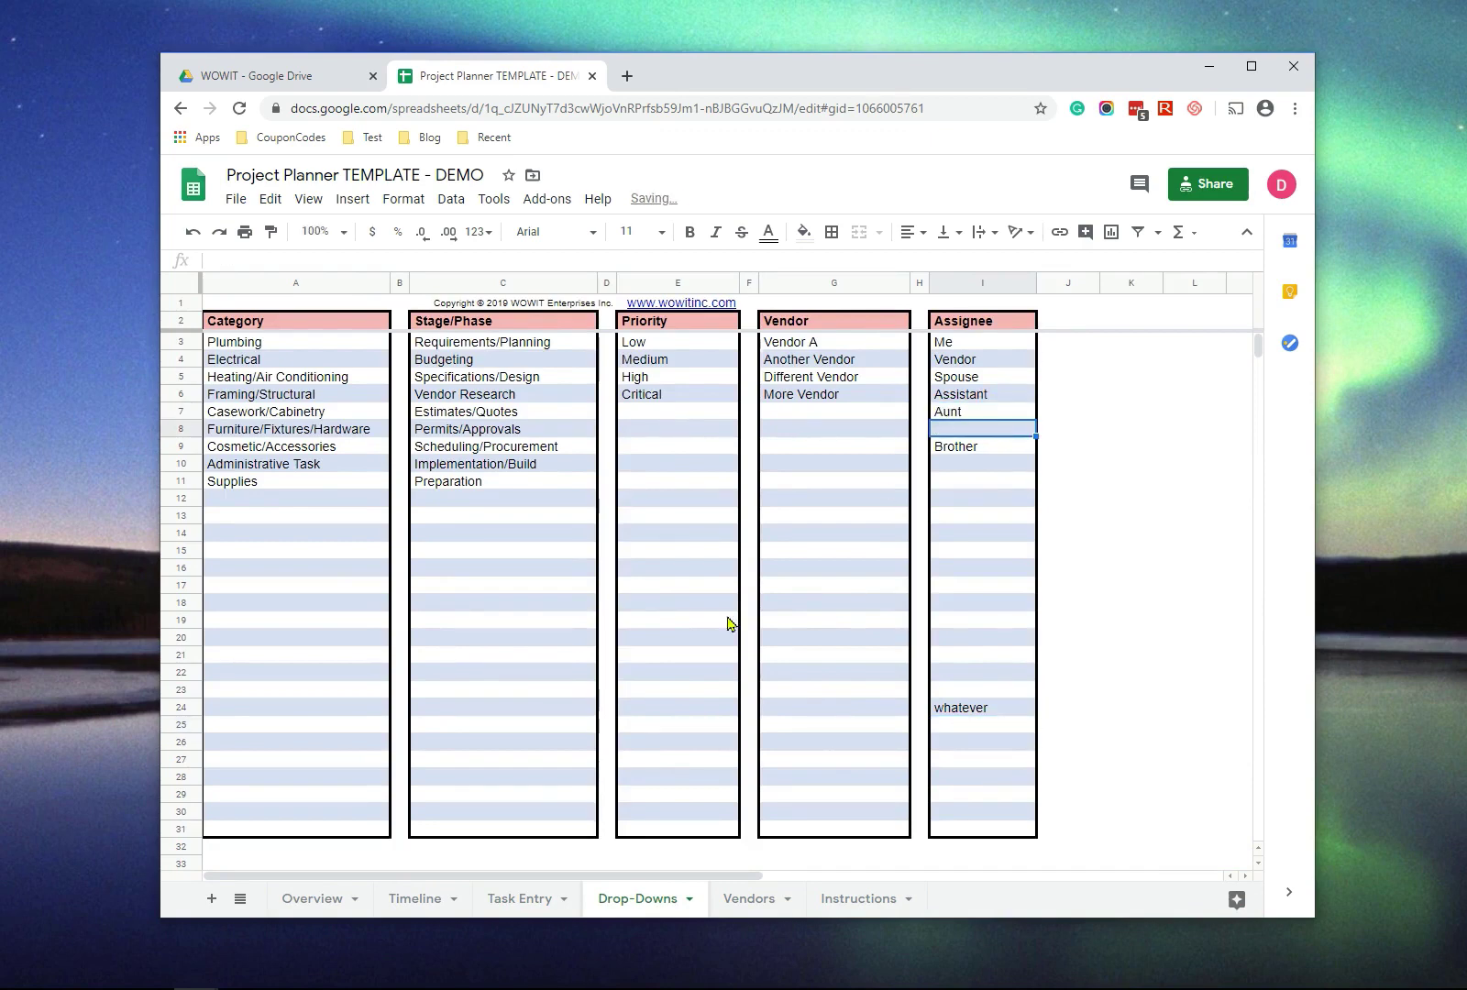
- Inspect the validation note and assignee choices for the Buy kitchen floor tiles task on the Task Entry sheet
click(517, 895)
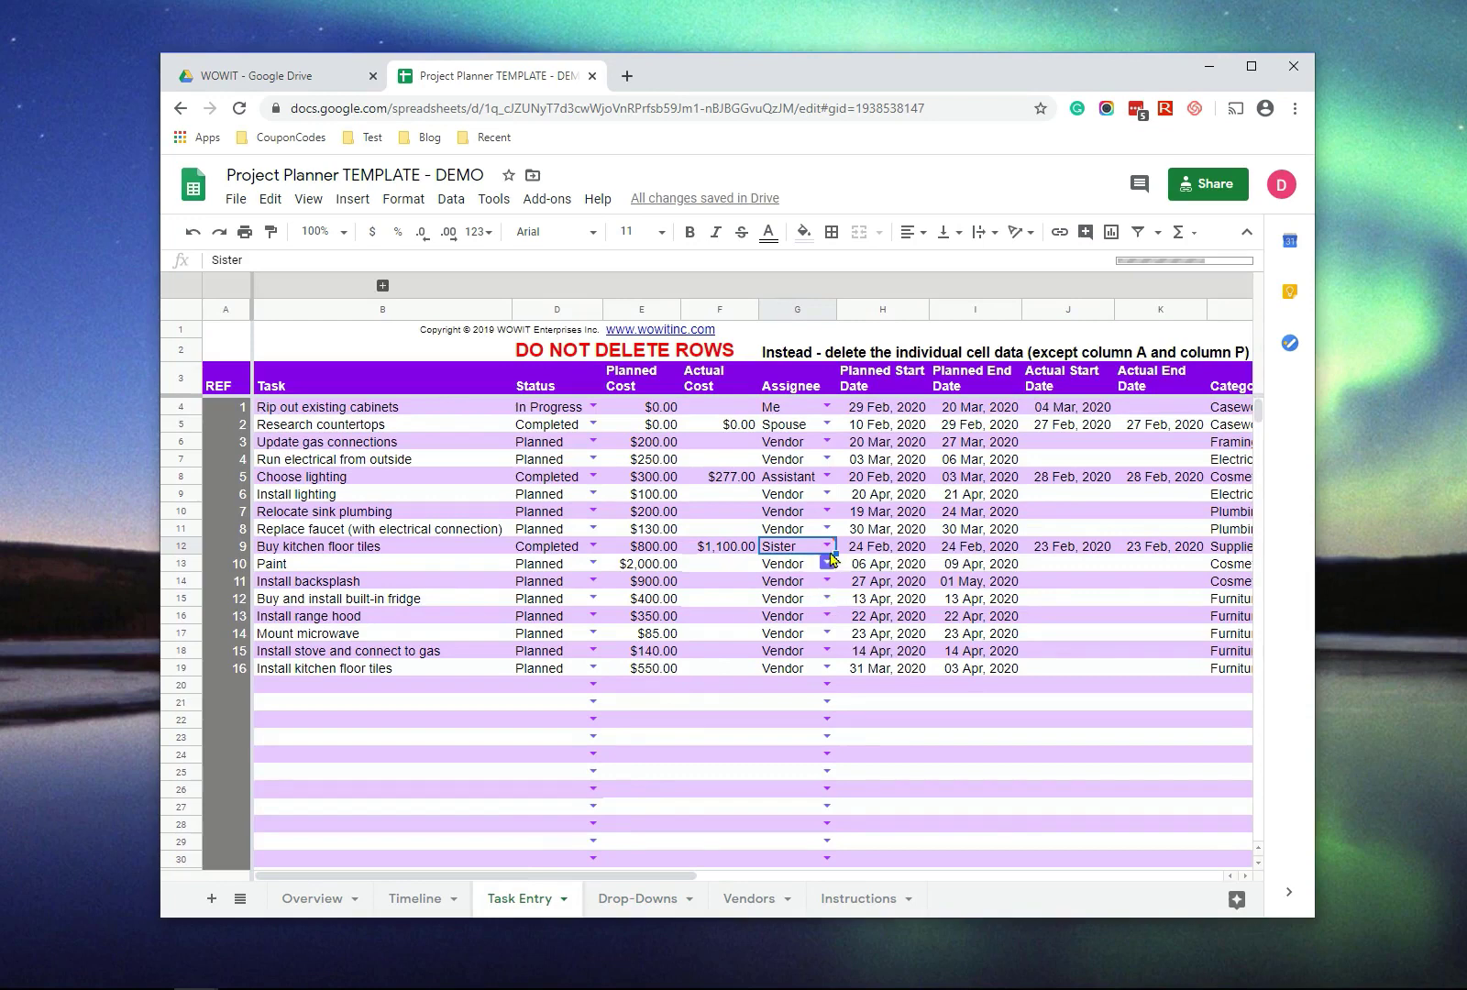
mouse_move(822, 552)
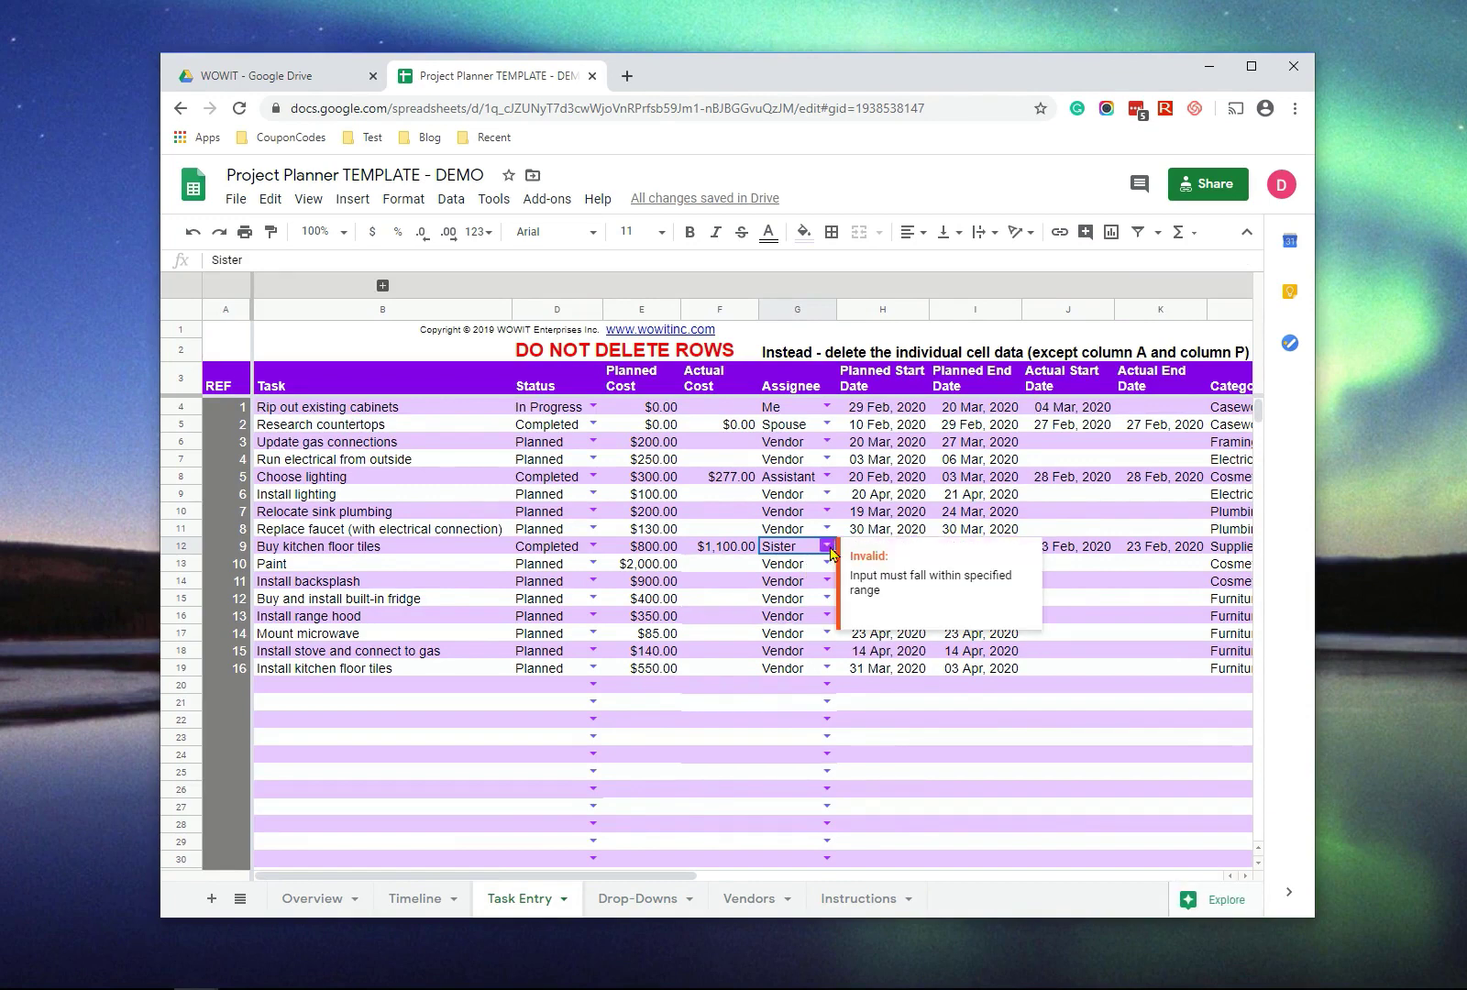
click(828, 550)
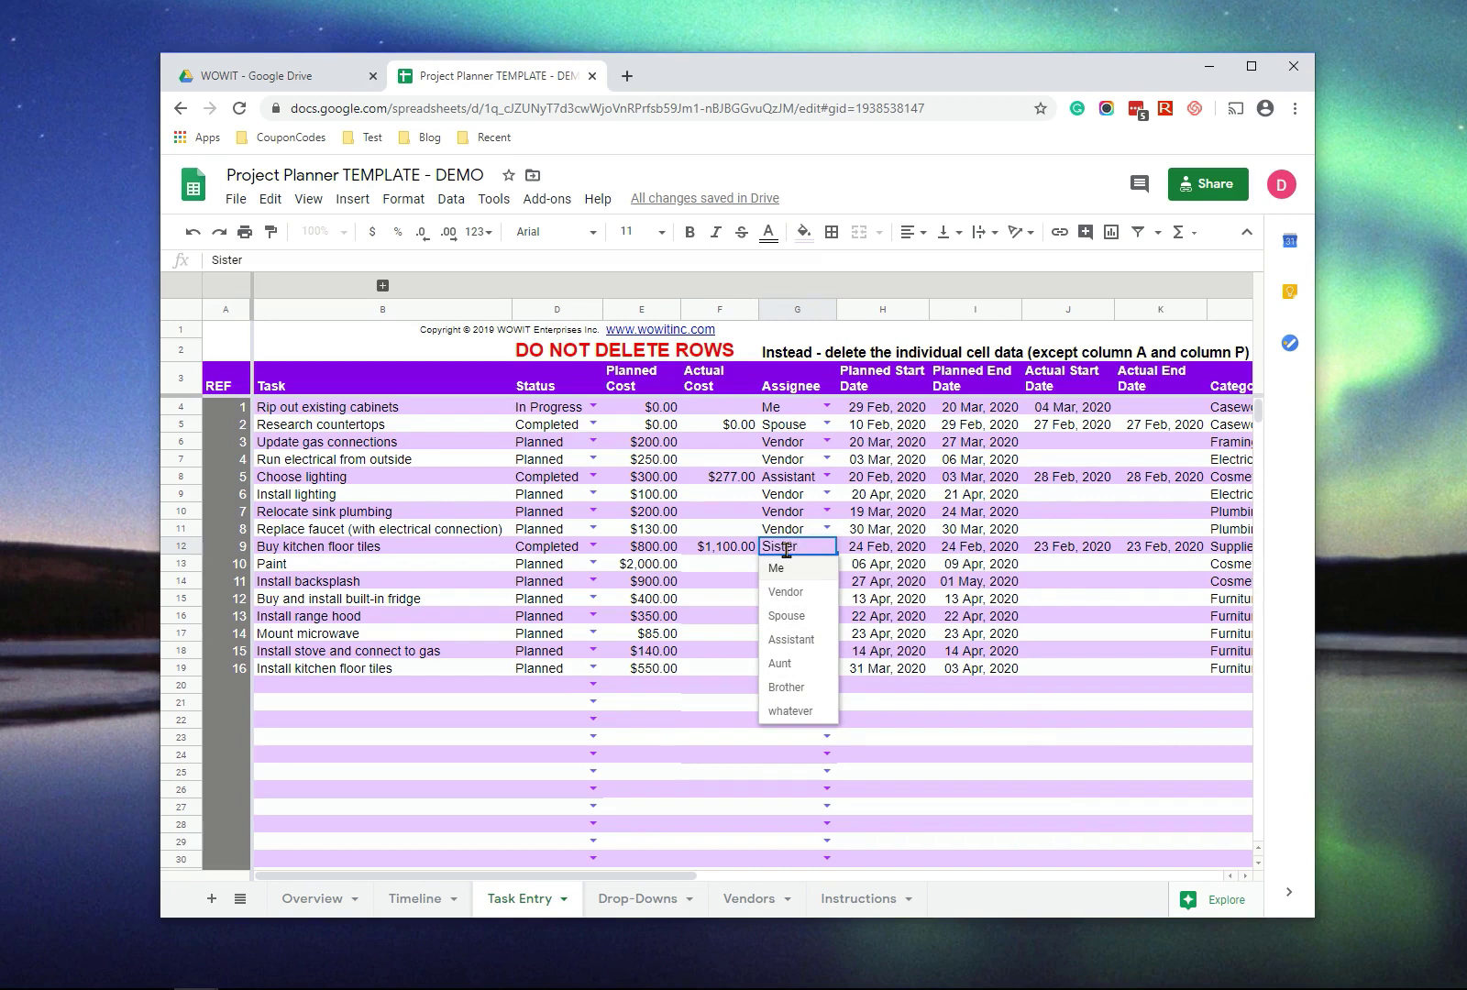
- Revisit the Drop-Downs sheet and look through the Task Entry sheet down to its last formatted rows
click(633, 908)
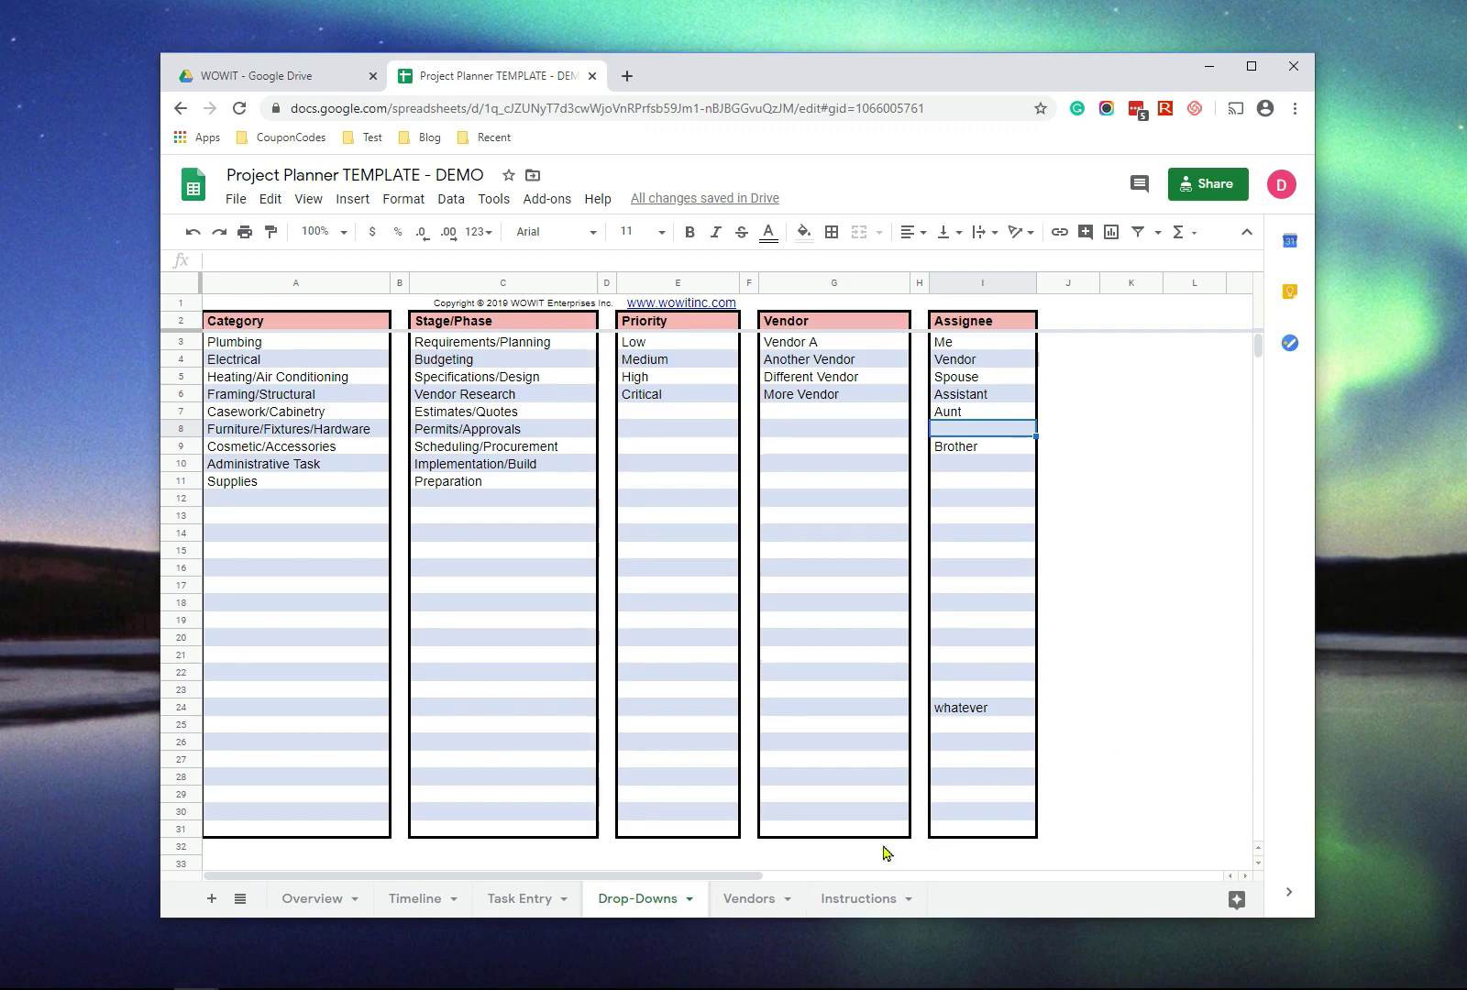
click(519, 898)
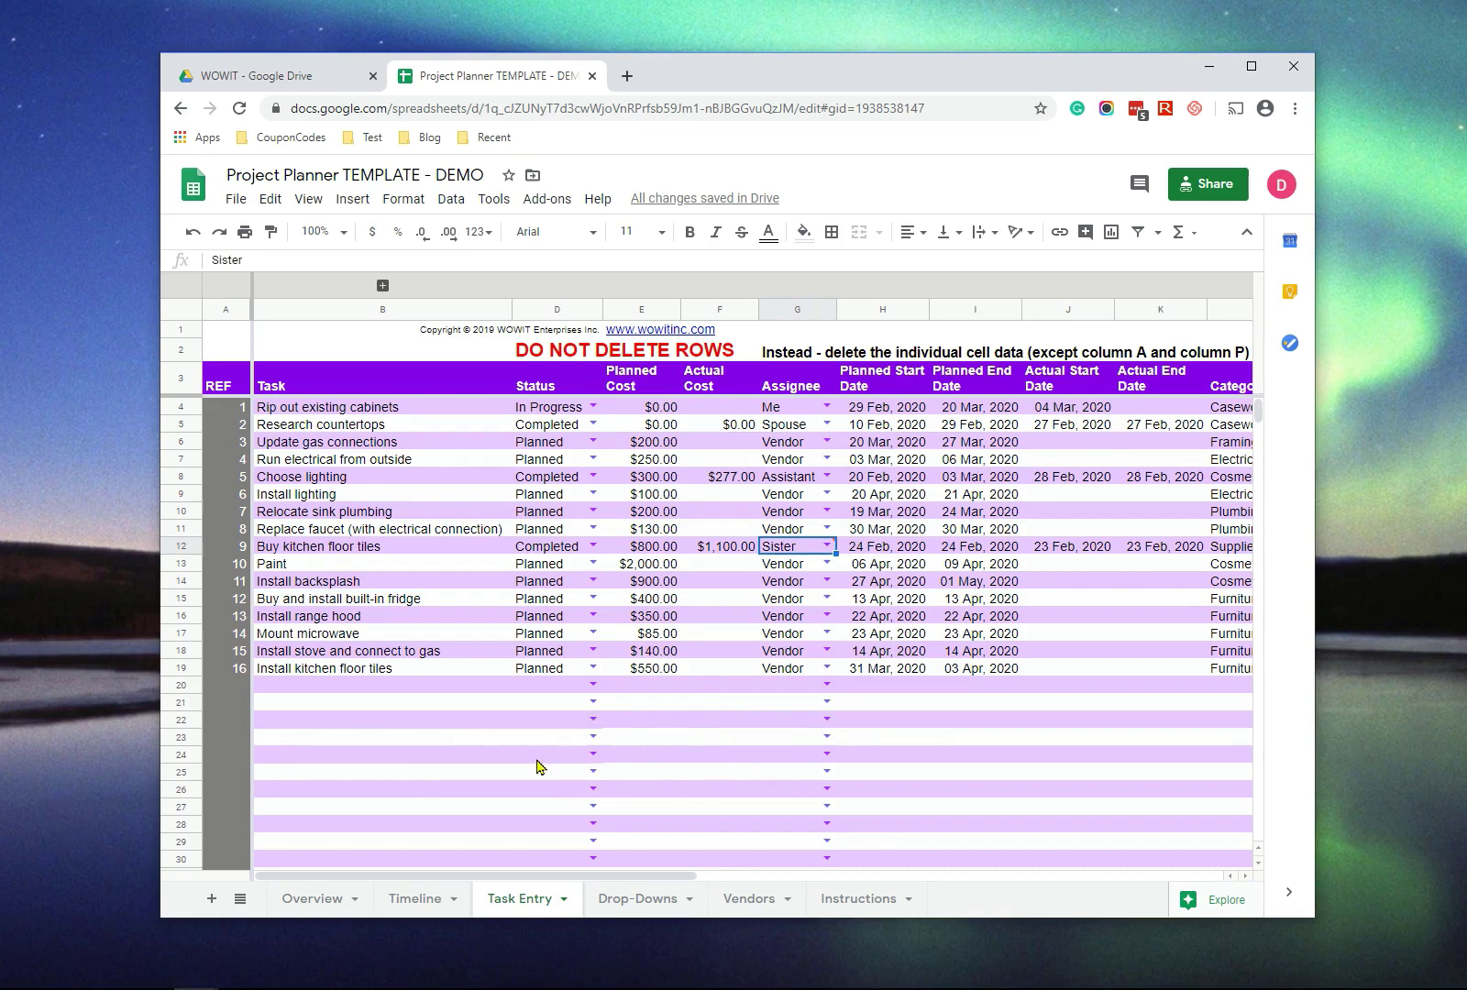
key(Page_Down)
key(Page_Down)
key(Page_Down)
key(Page_Down)
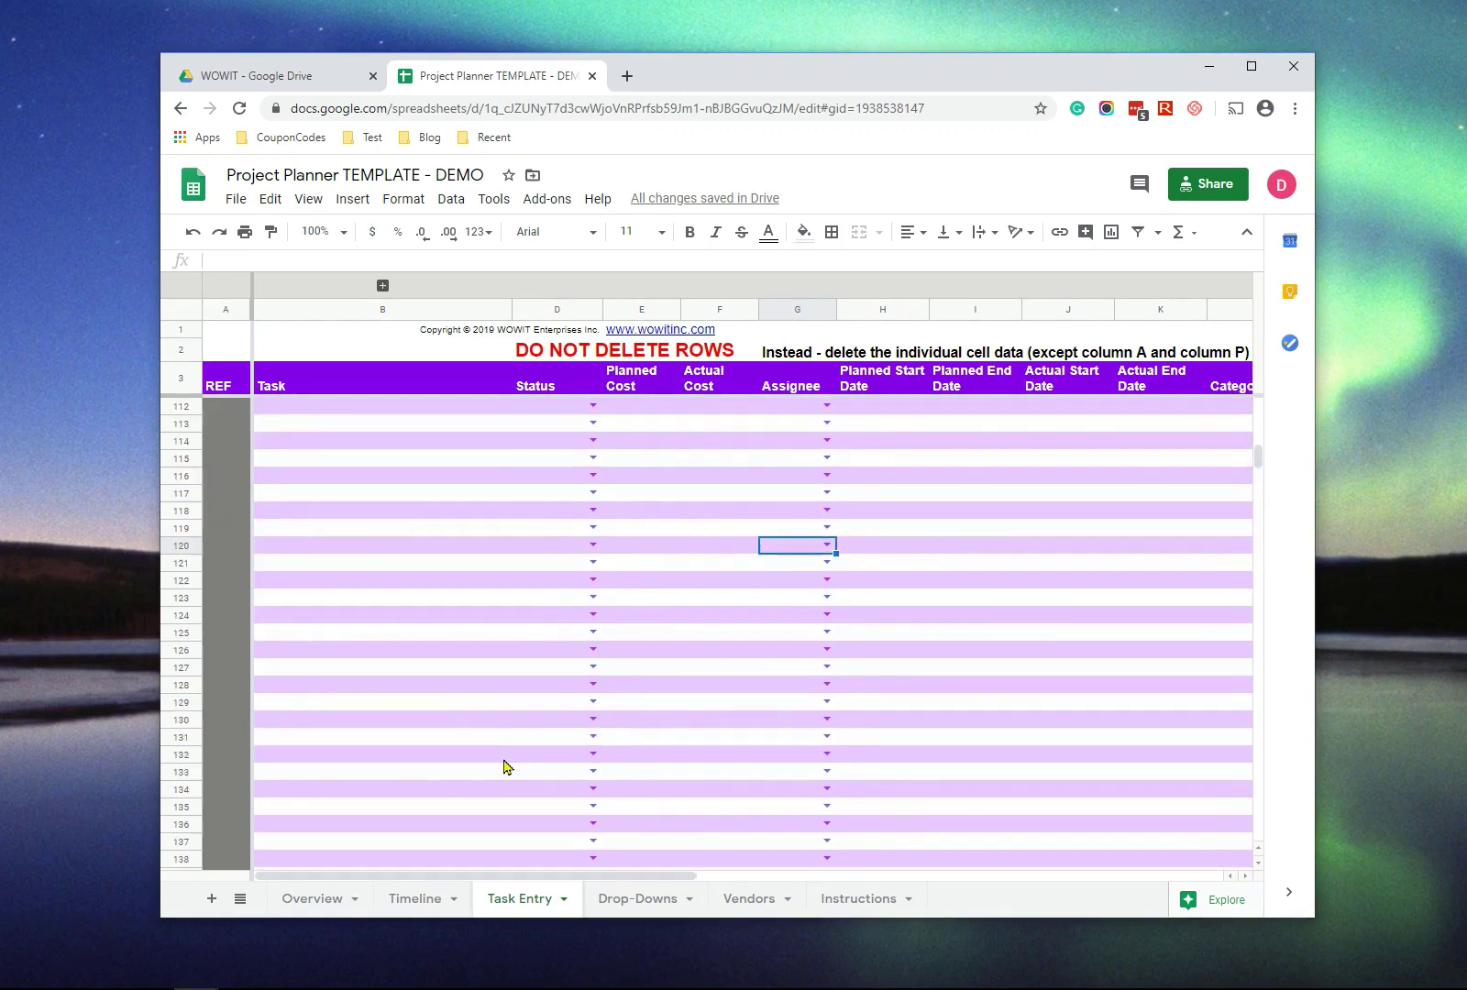
key(Page_Down)
key(Page_Down)
key(Page_Down)
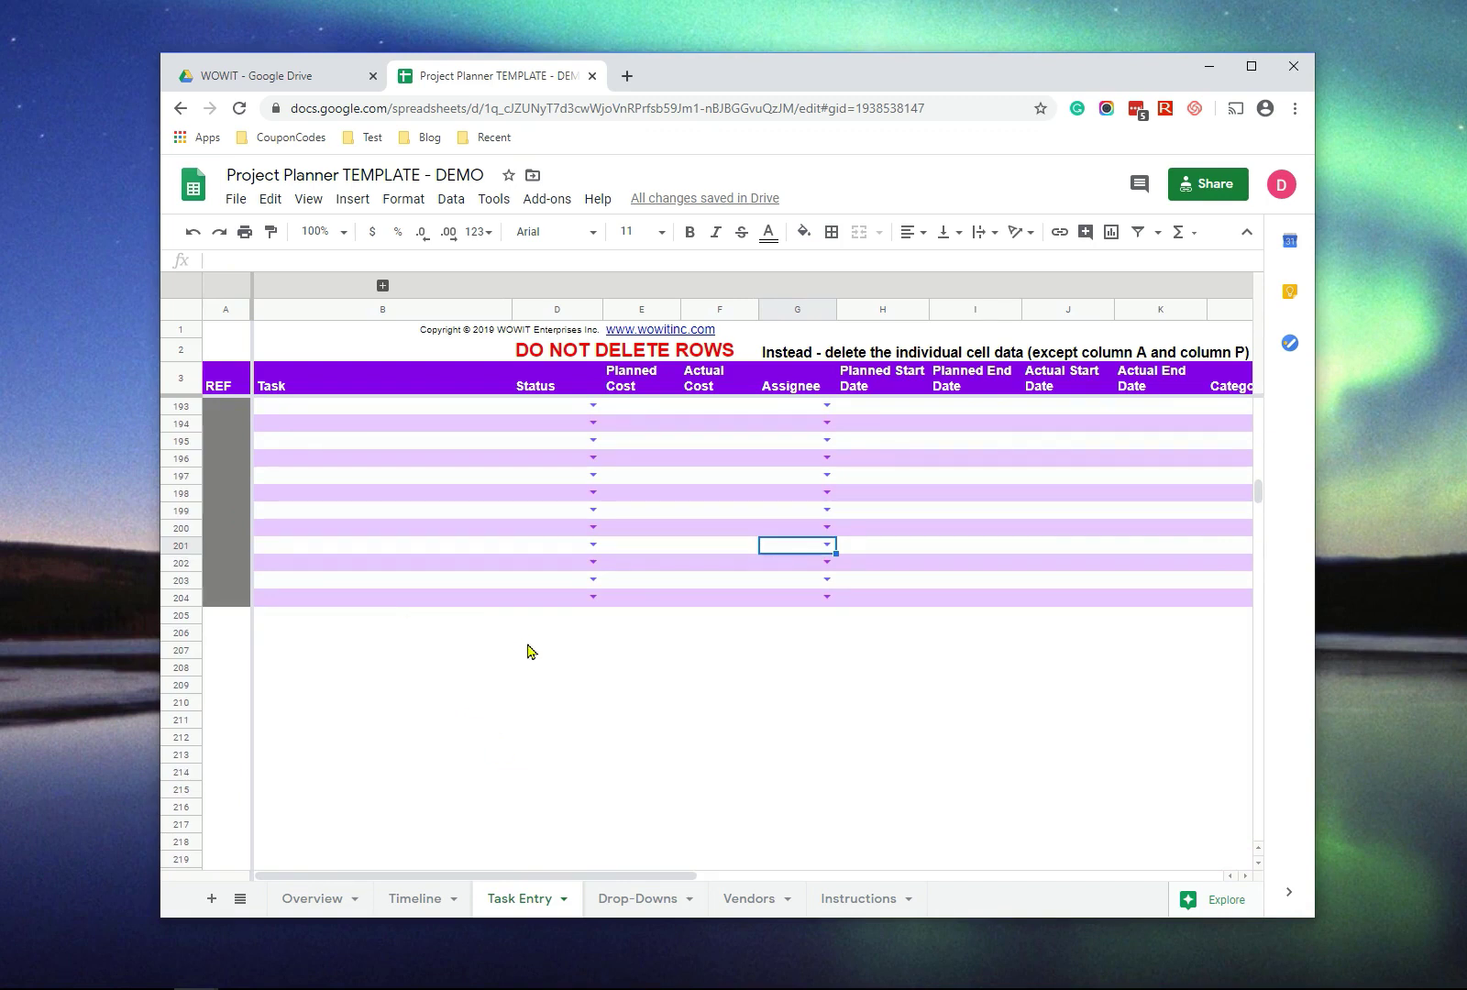
- Examine the REF column A and the Status for Charting column P on the Task Entry sheet and return to the first task
click(224, 310)
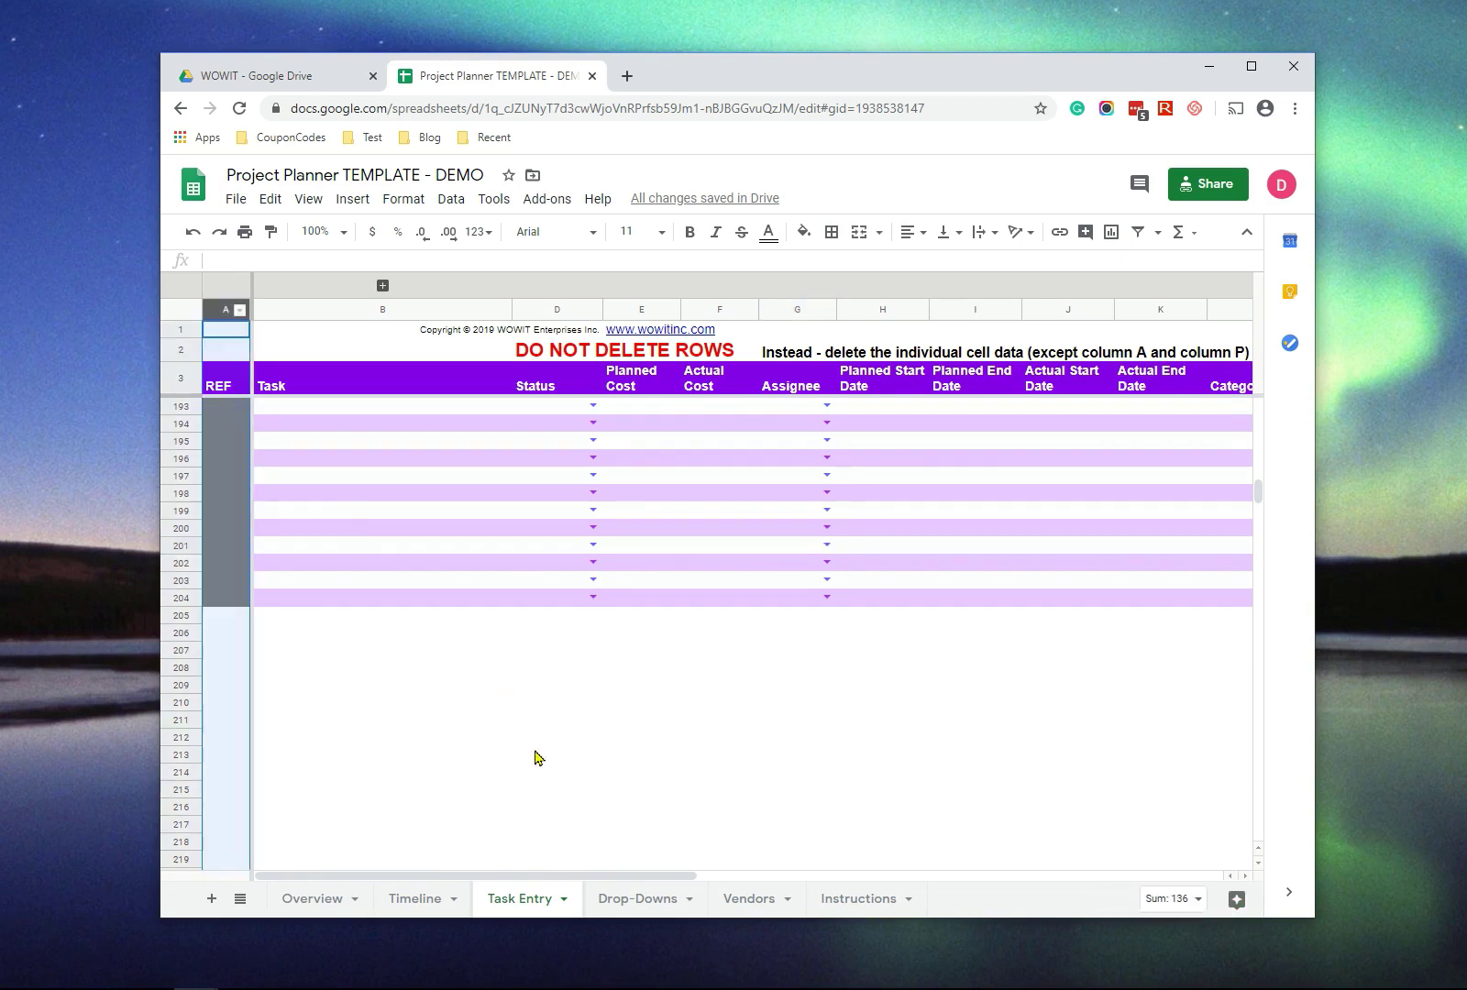
drag(671, 876, 1024, 878)
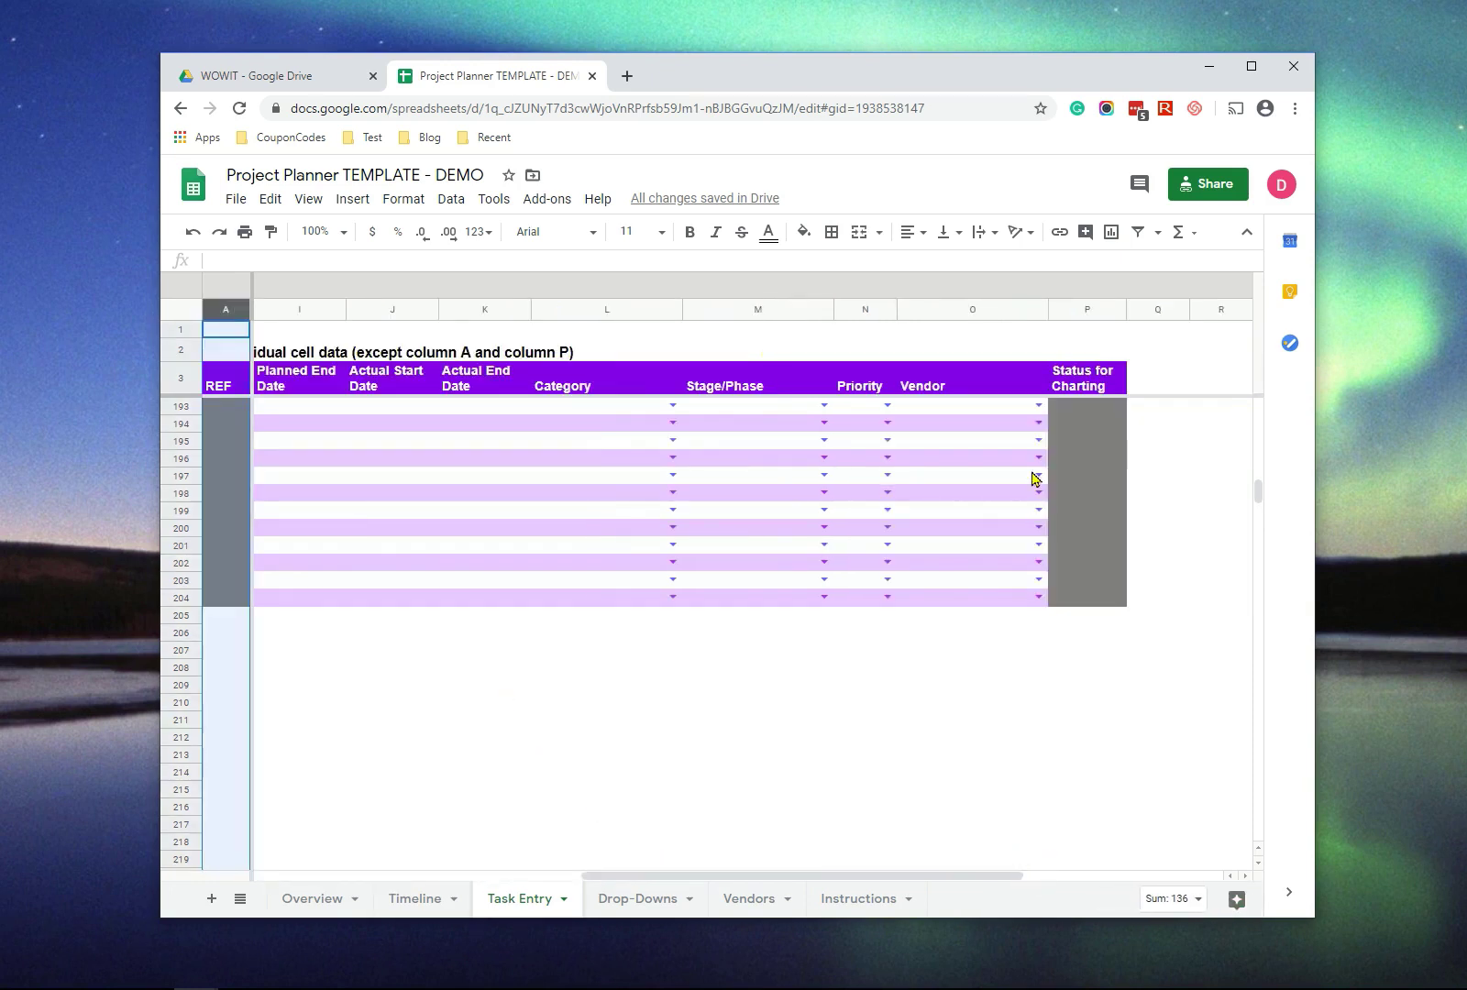
click(1082, 311)
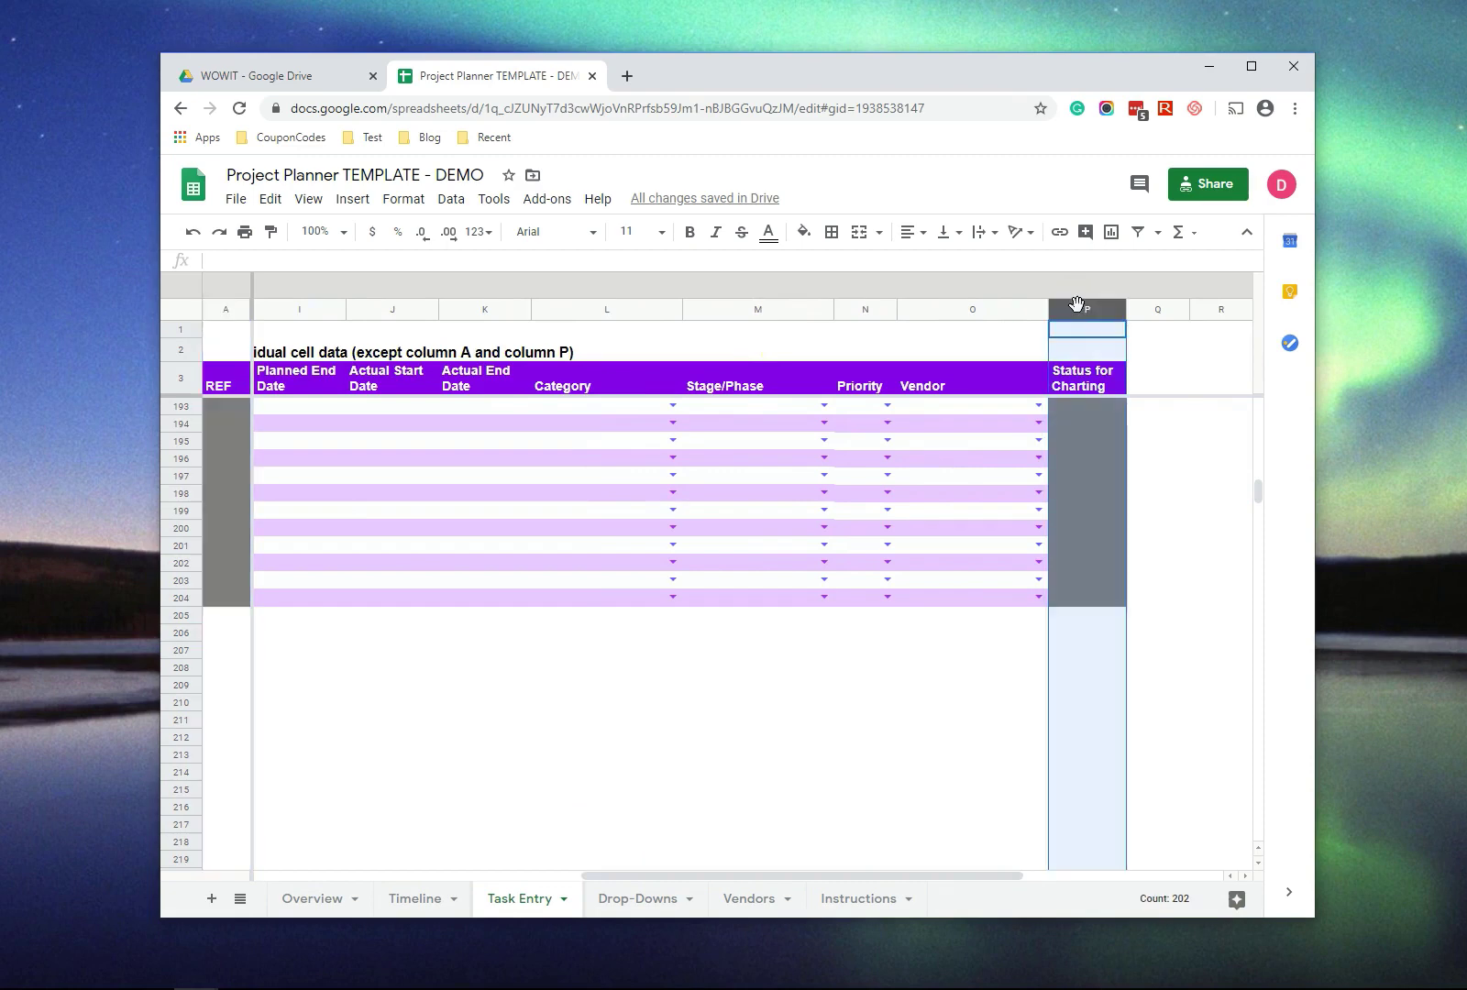
click(528, 688)
key(ctrl+Home)
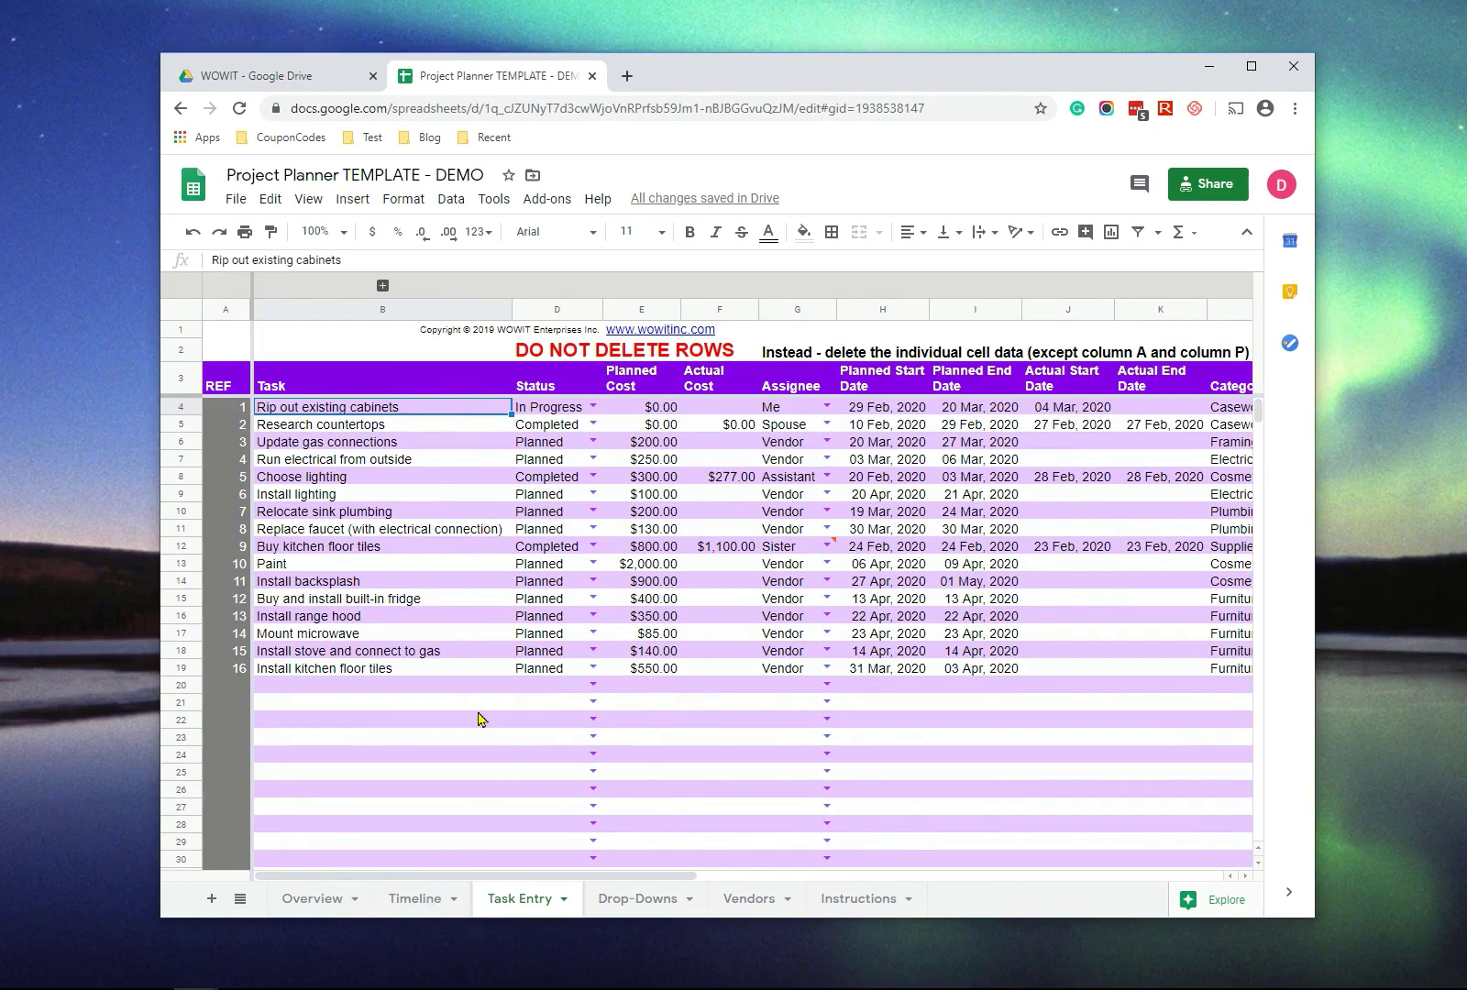
- Set the Scroll Increment on the Timeline sheet to 25
click(417, 901)
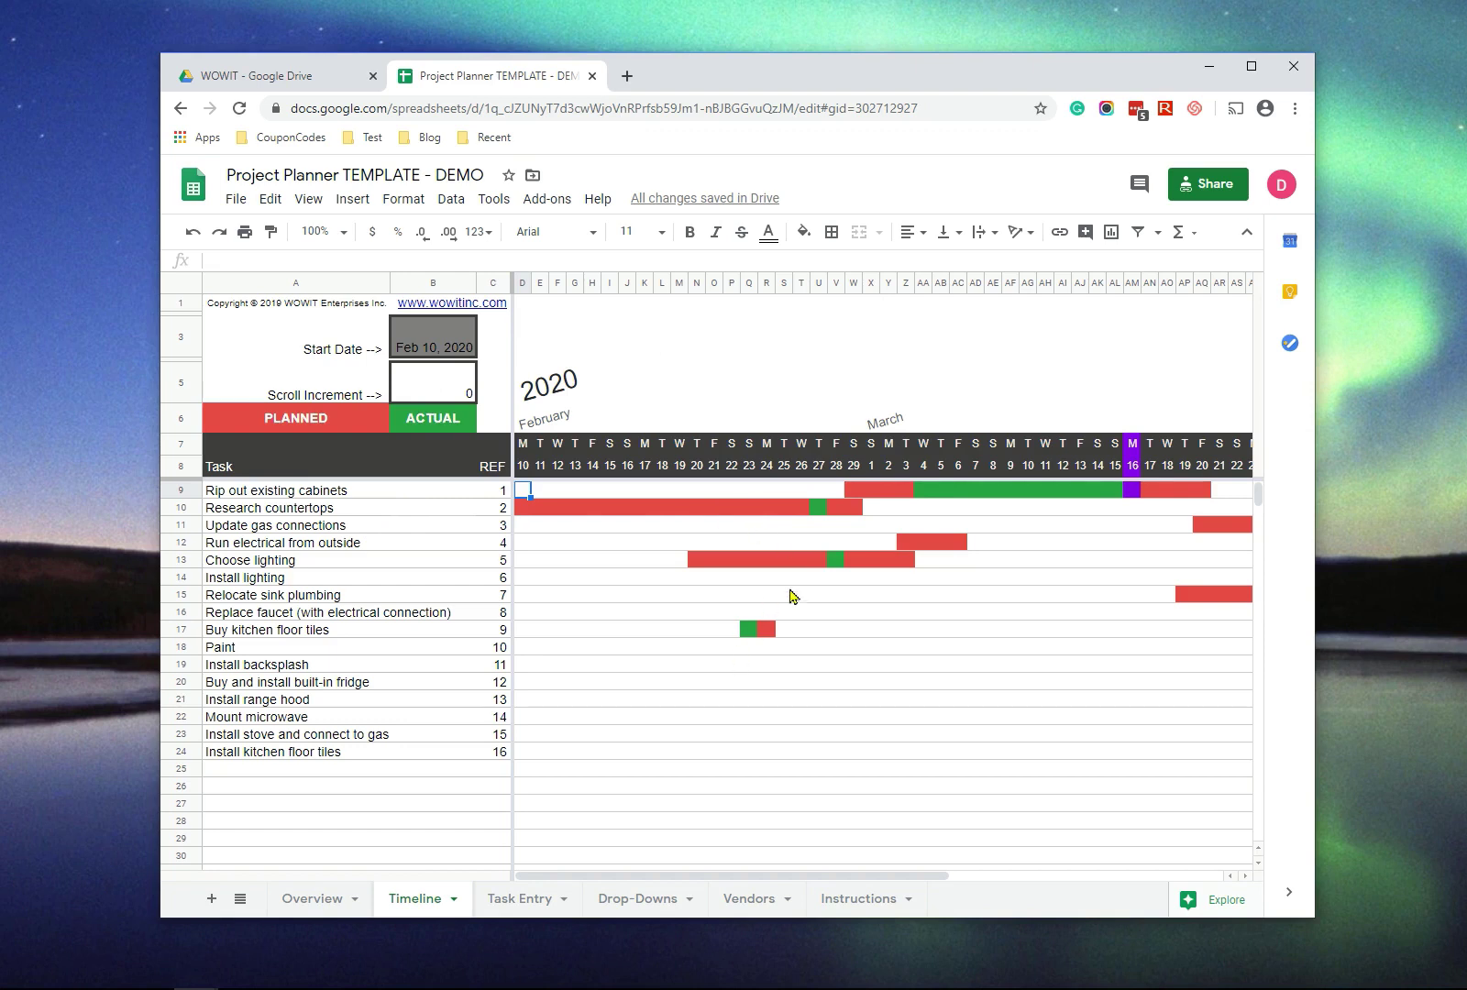
click(416, 390)
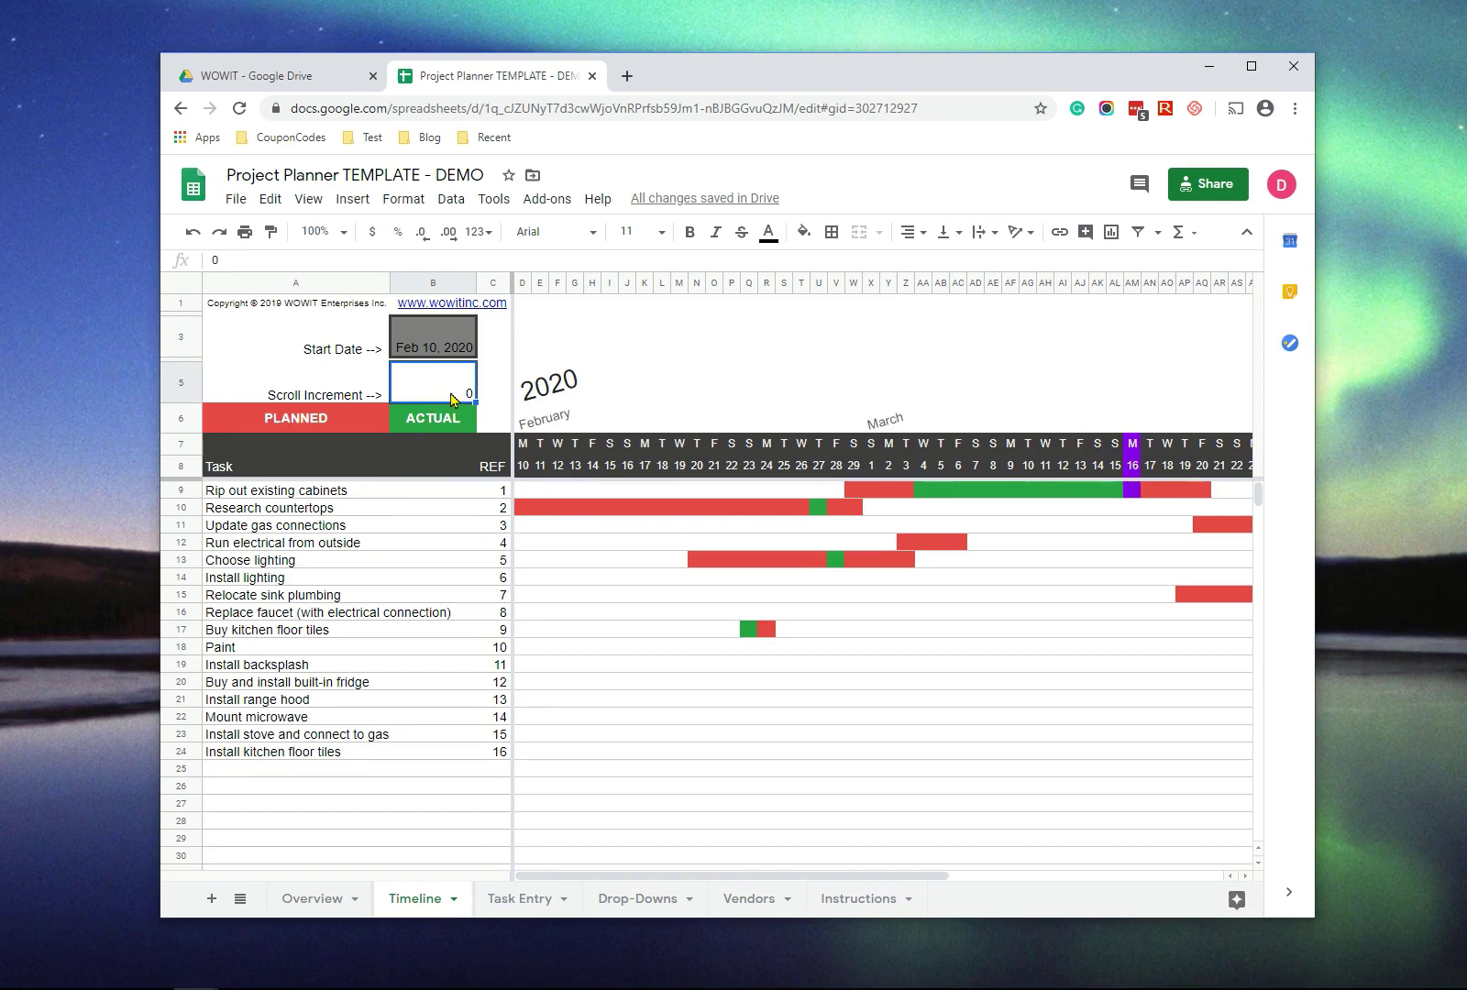
text(25)
key(Return)
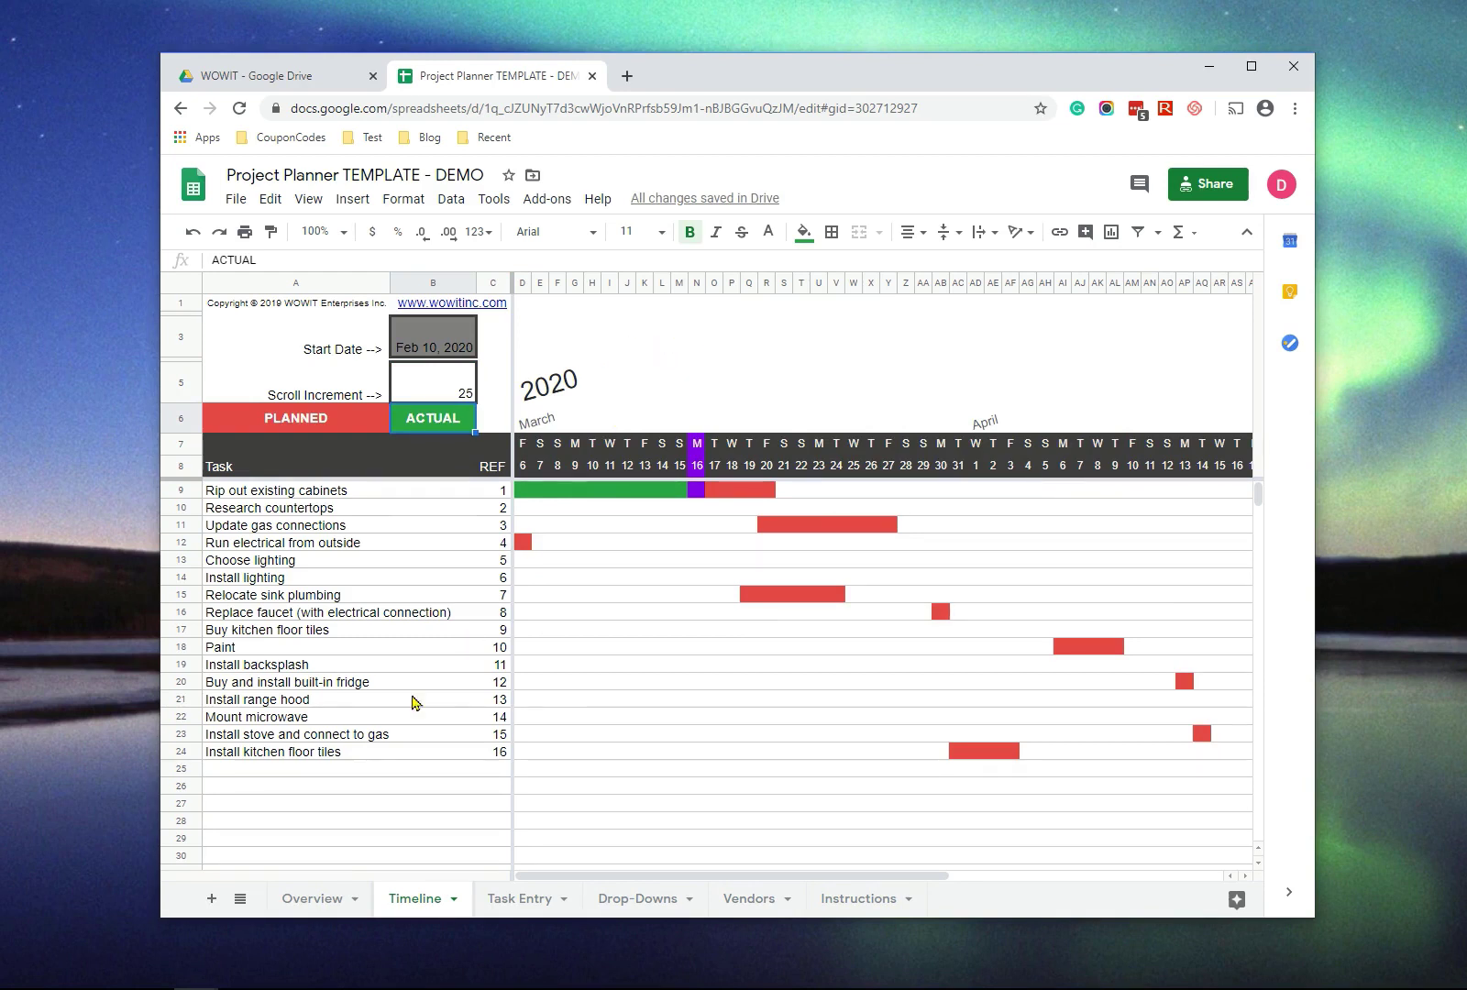
- Filter the Overview sheet's cost chart by Status to include only Completed
click(316, 910)
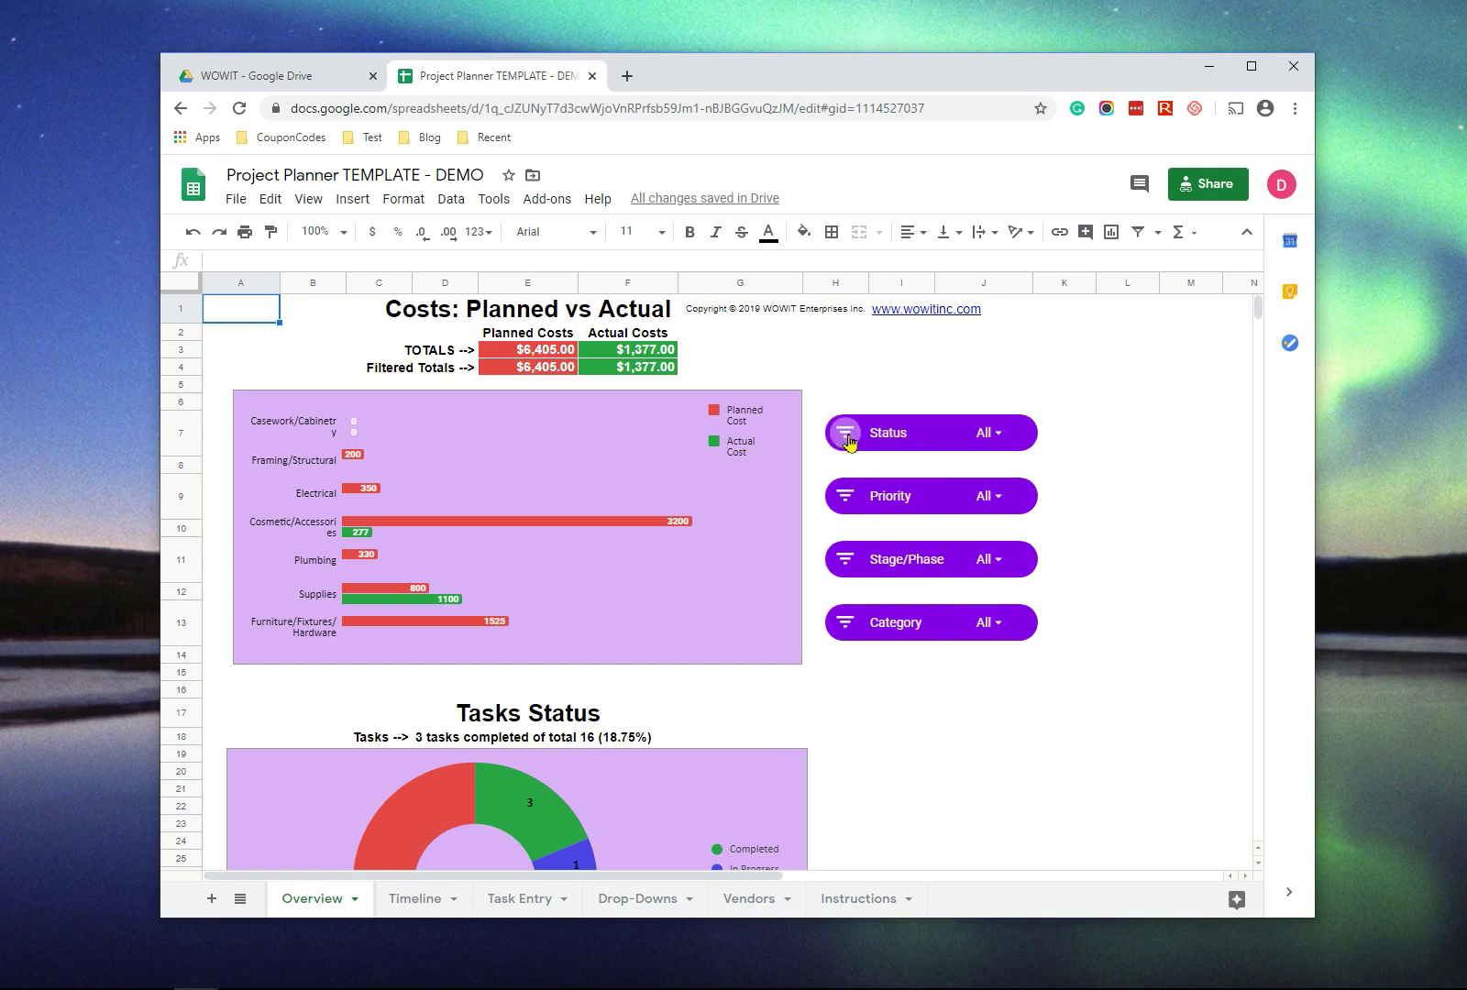
click(998, 440)
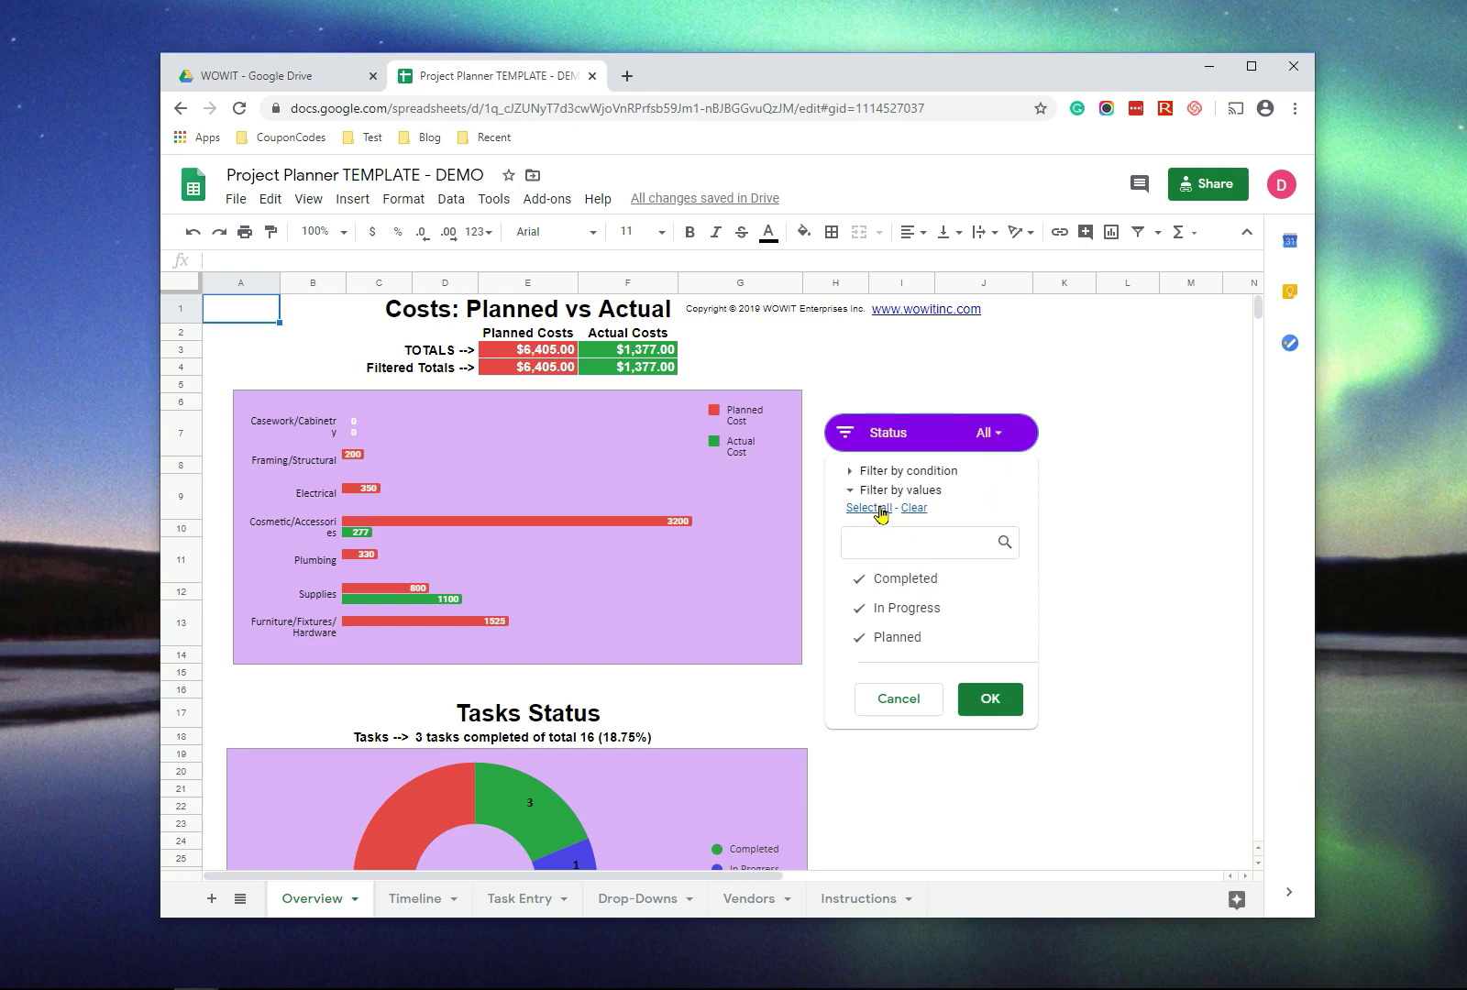
click(913, 512)
click(865, 508)
click(915, 509)
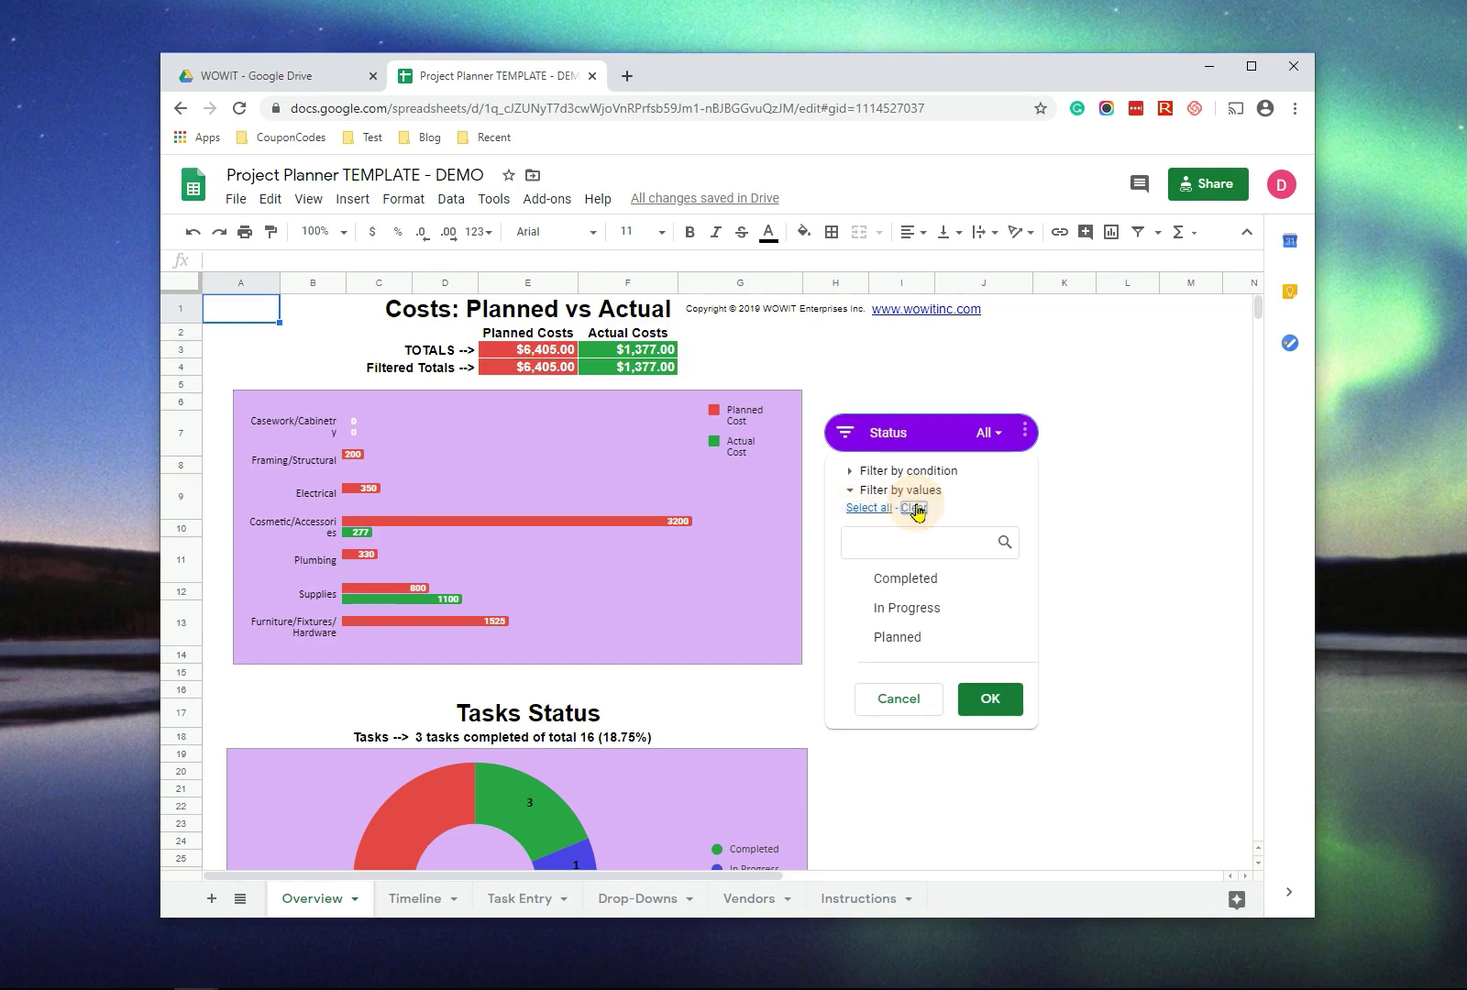
click(886, 581)
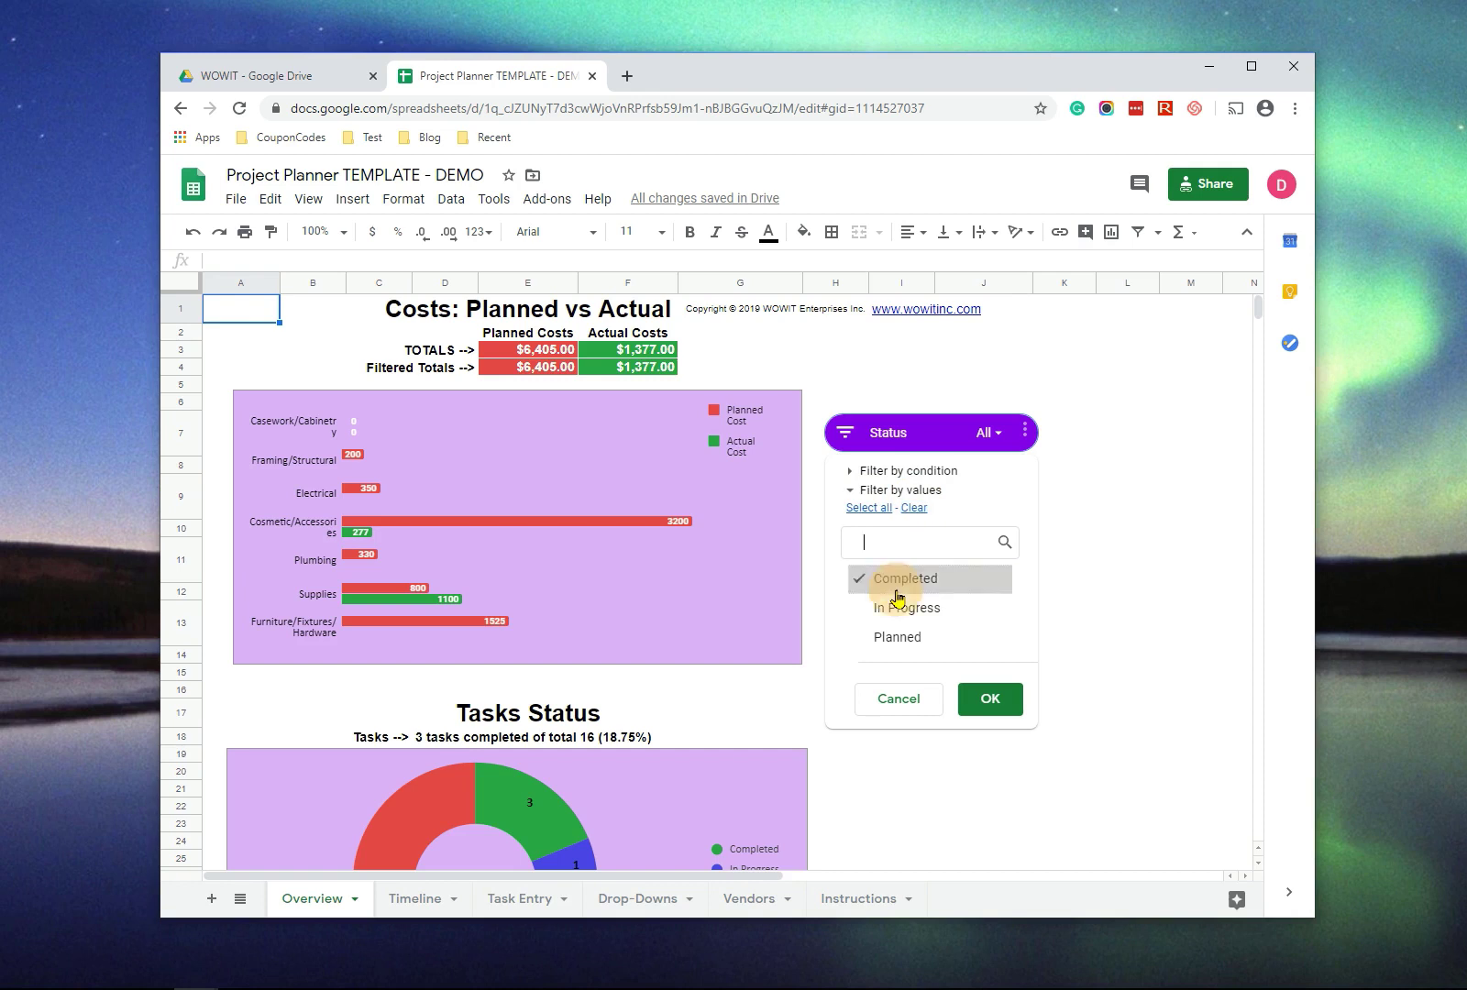
click(981, 700)
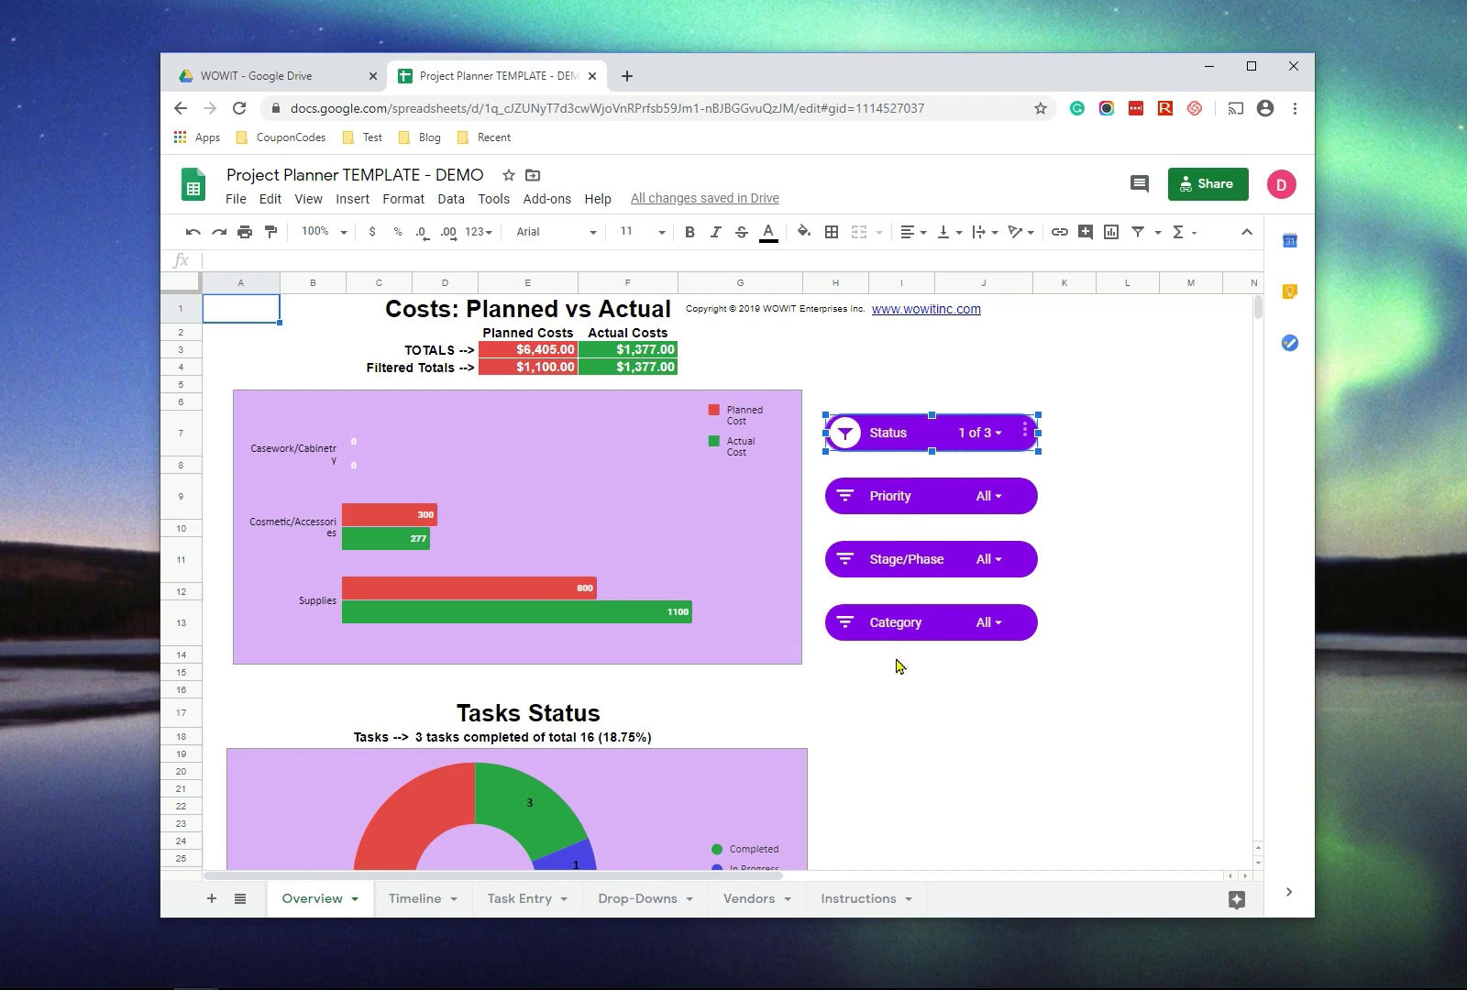
- View the values available in the Overview sheet's Priority filter and dismiss it without applying changes
click(844, 496)
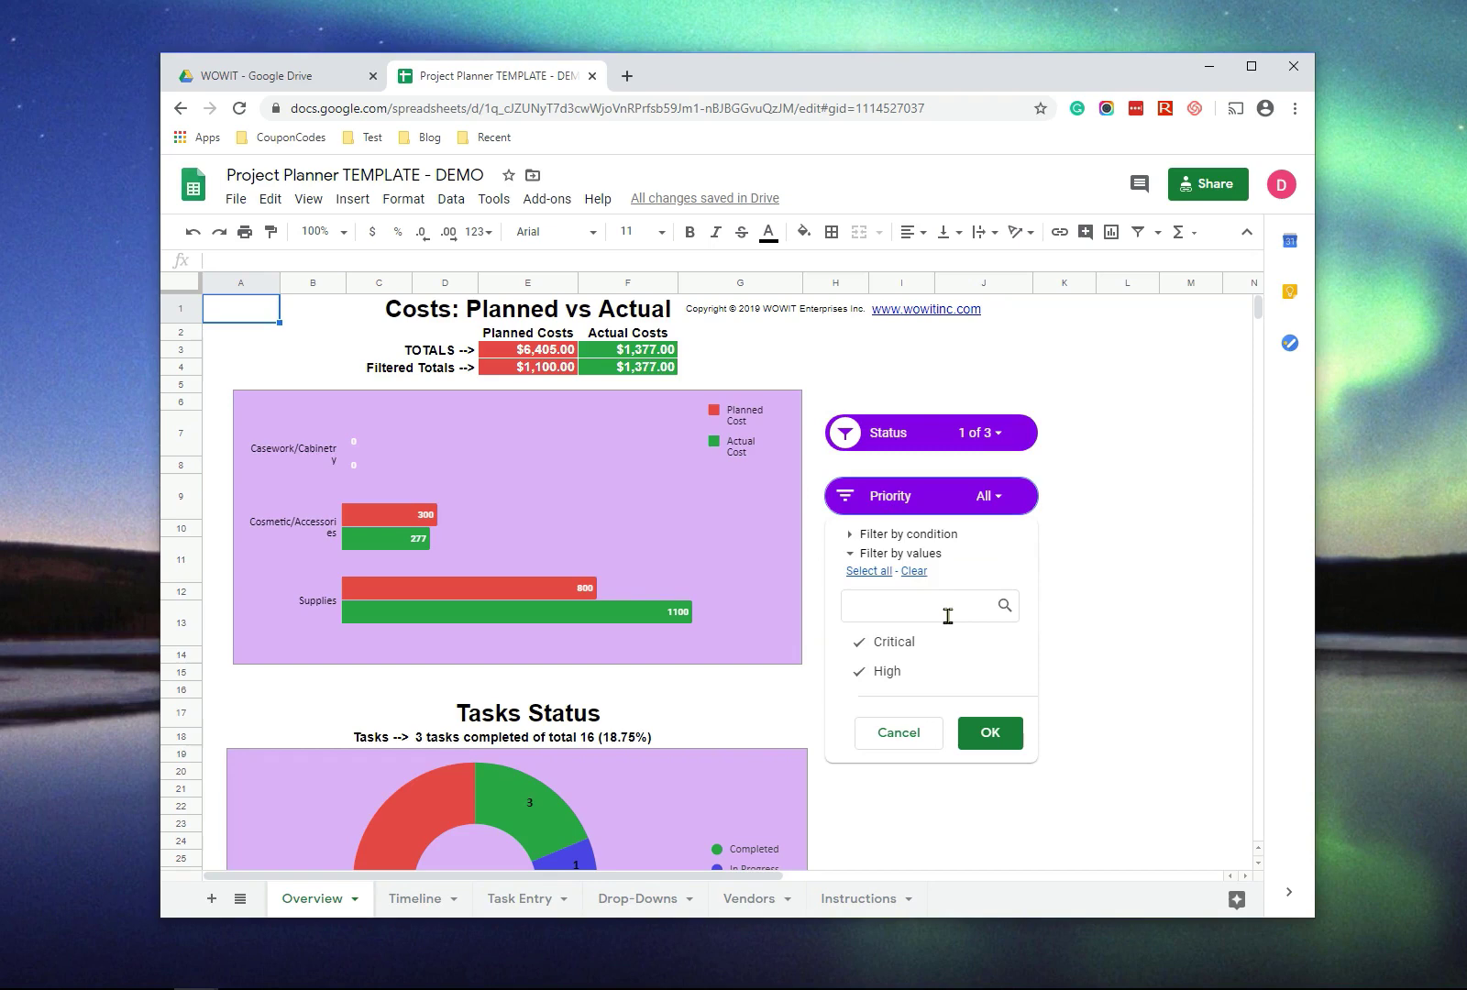
click(919, 733)
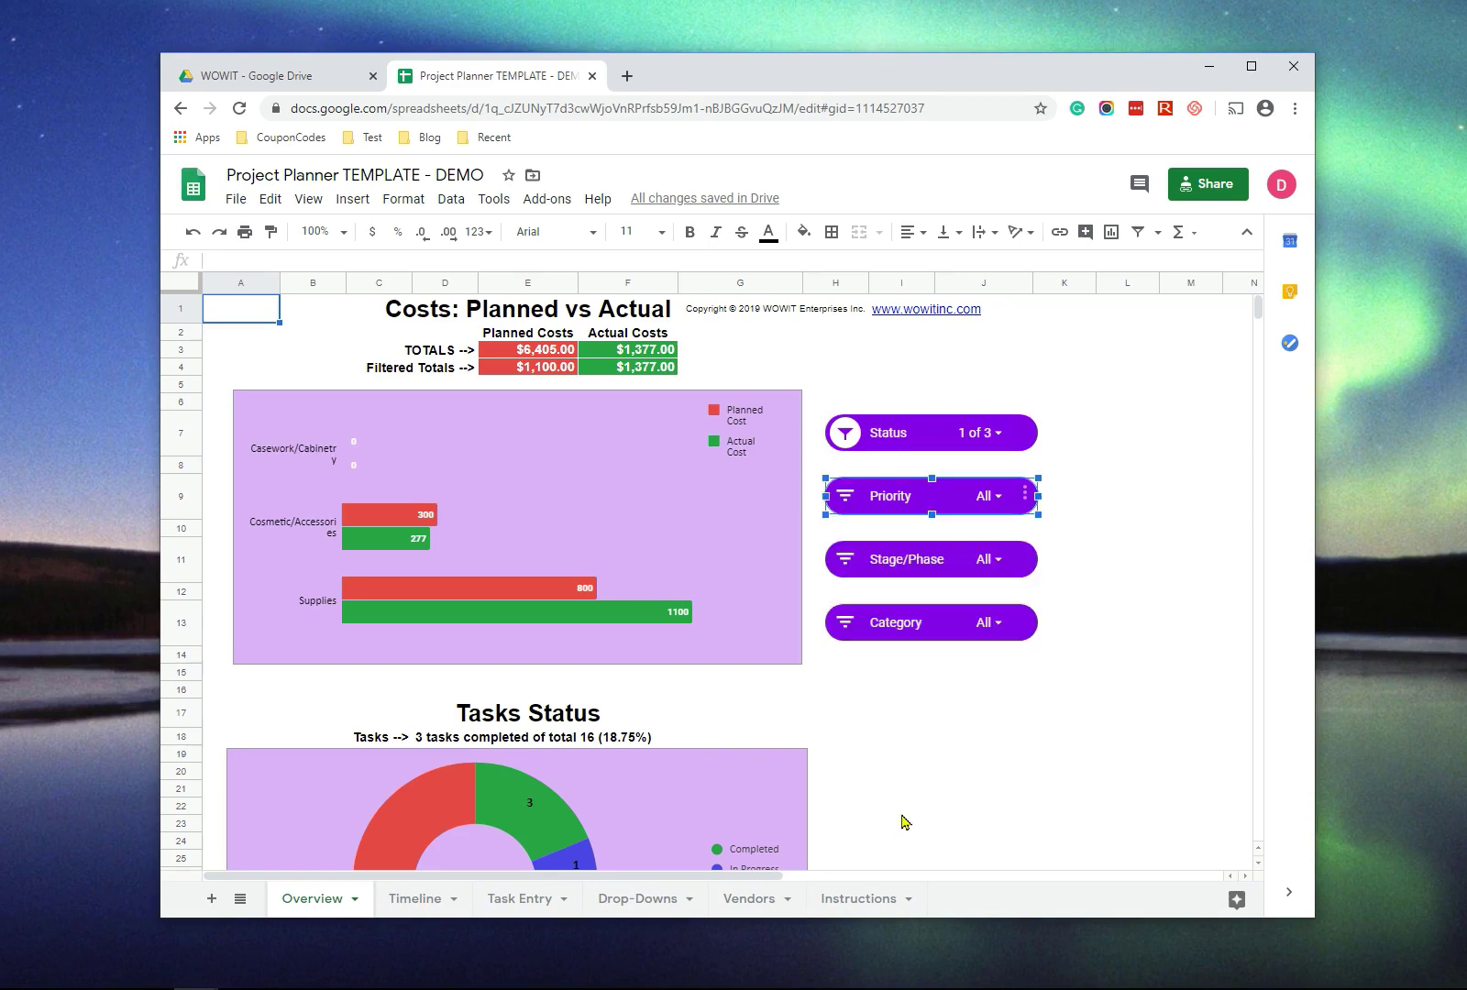